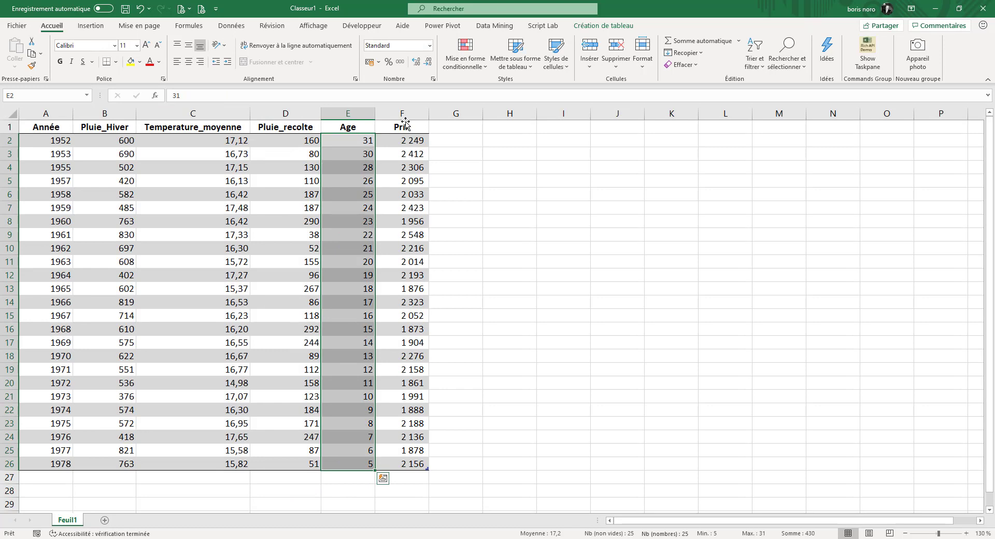
Step: Insert a markers-only scatter chart from the Temperature_moyenne and Prix columns
{"action": "left_click", "coordinate": [403, 122]}
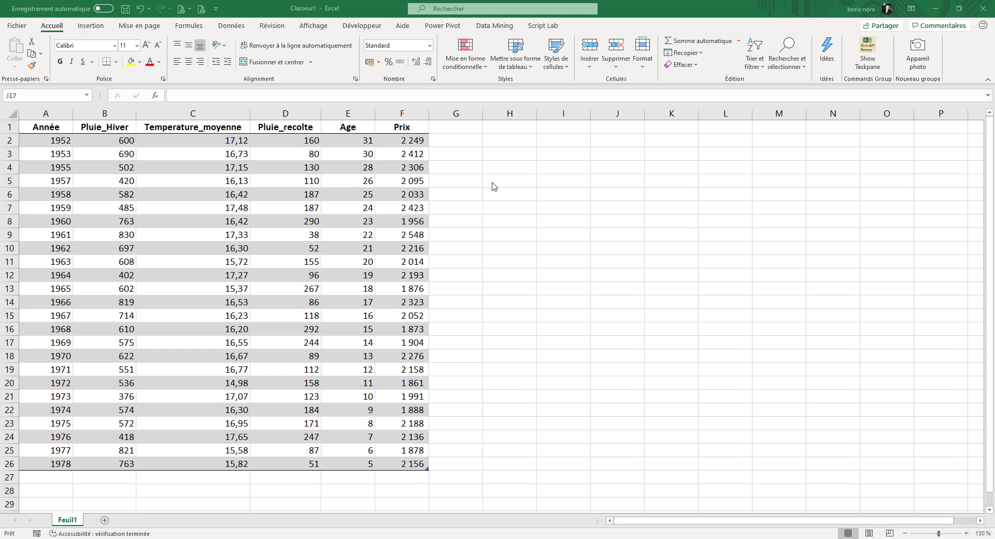
{"action": "left_click", "coordinate": [409, 120]}
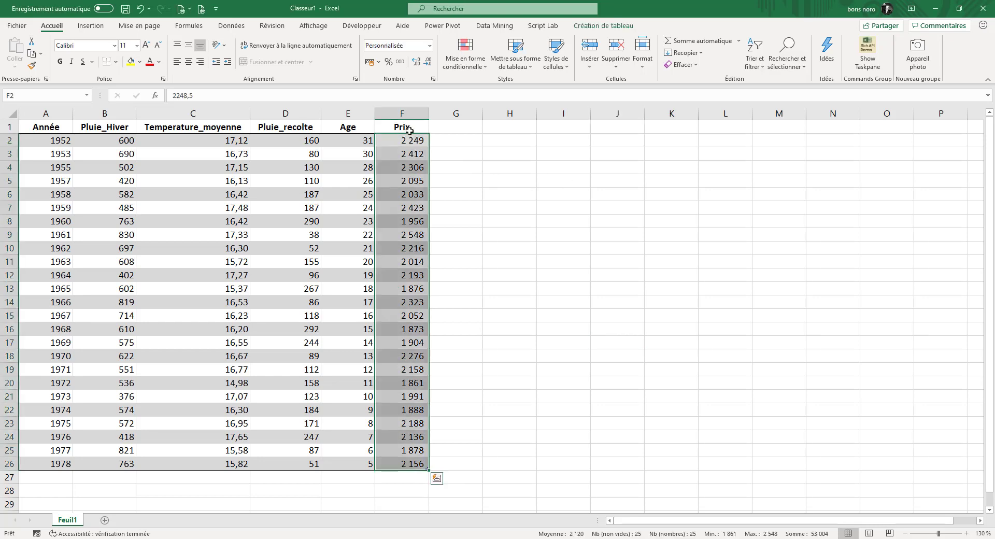
{"action": "left_click", "coordinate": [407, 120]}
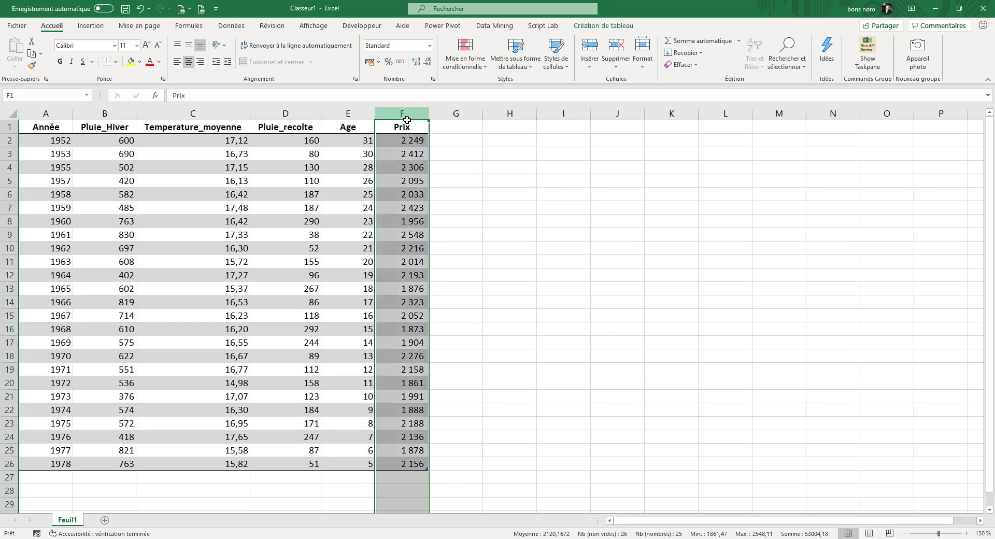
{"action": "left_click", "coordinate": [183, 122], "text": "ctrl"}
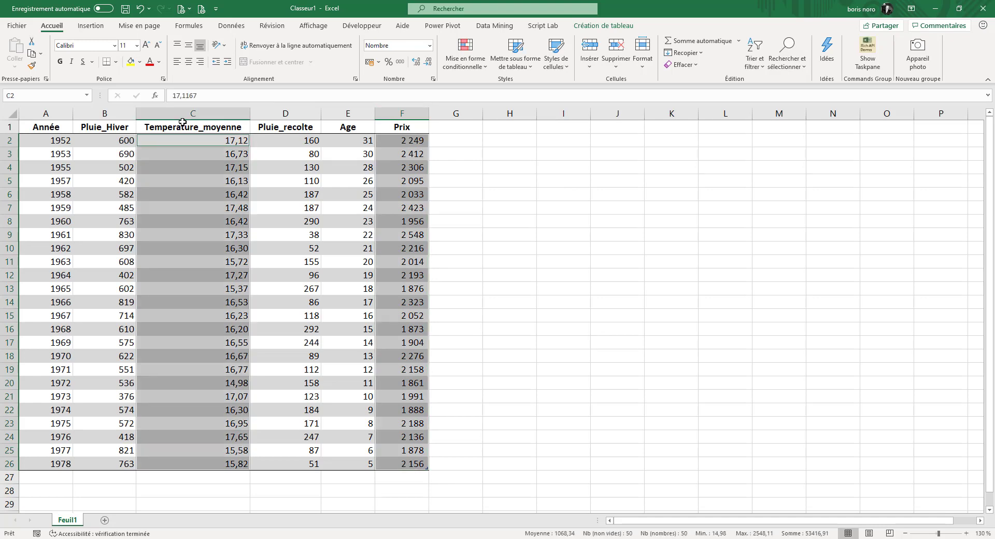
{"action": "left_click", "coordinate": [91, 26]}
{"action": "left_click", "coordinate": [435, 63]}
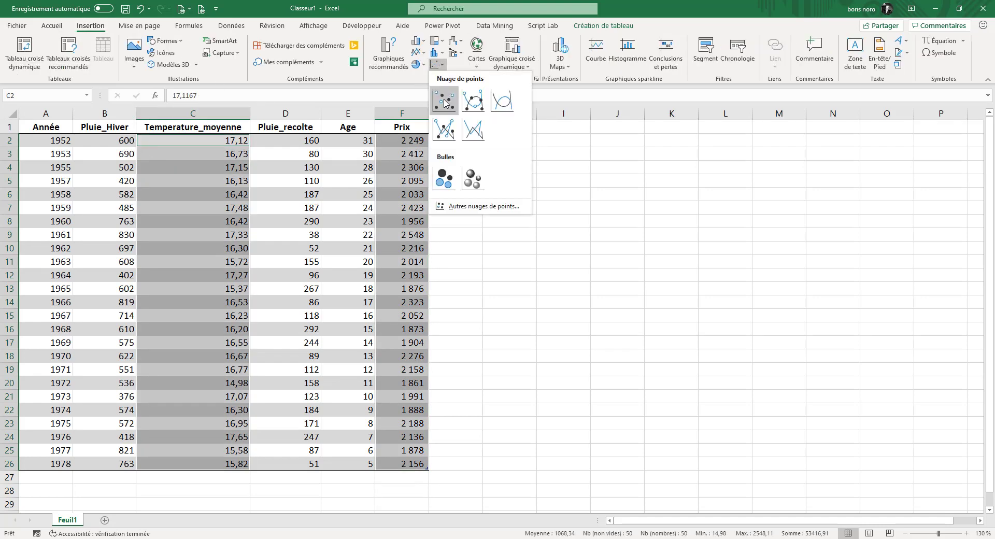
{"action": "left_click", "coordinate": [445, 101]}
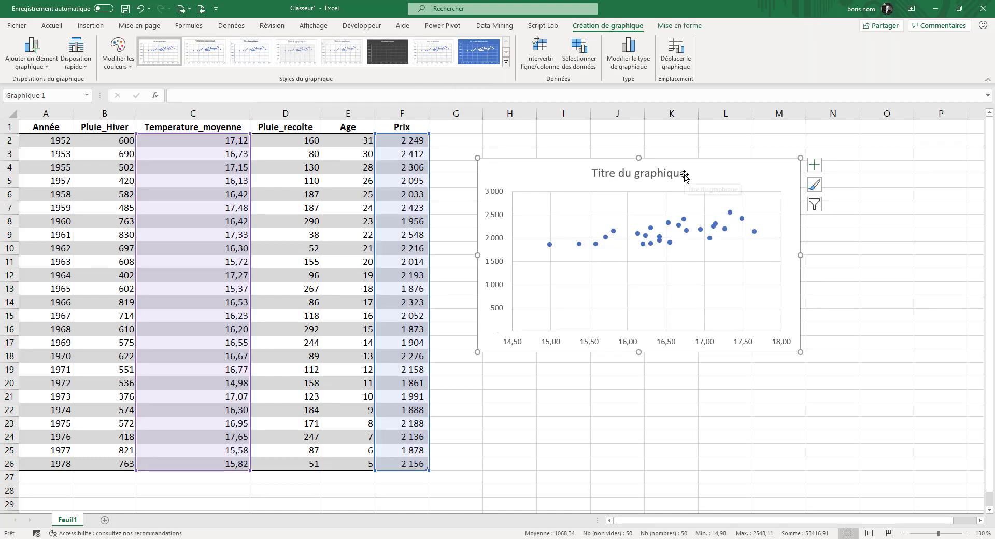
Step: Remove the chart title and add titles for the primary horizontal and vertical axes
{"action": "left_click", "coordinate": [683, 174]}
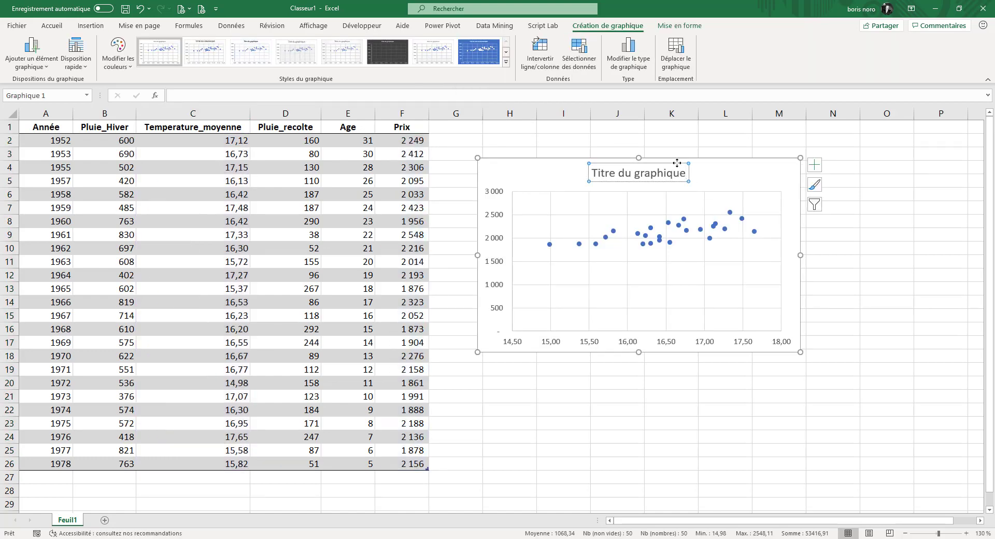
{"action": "key", "text": "Delete"}
{"action": "left_click", "coordinate": [815, 164]}
{"action": "mouse_move", "coordinate": [926, 190]}
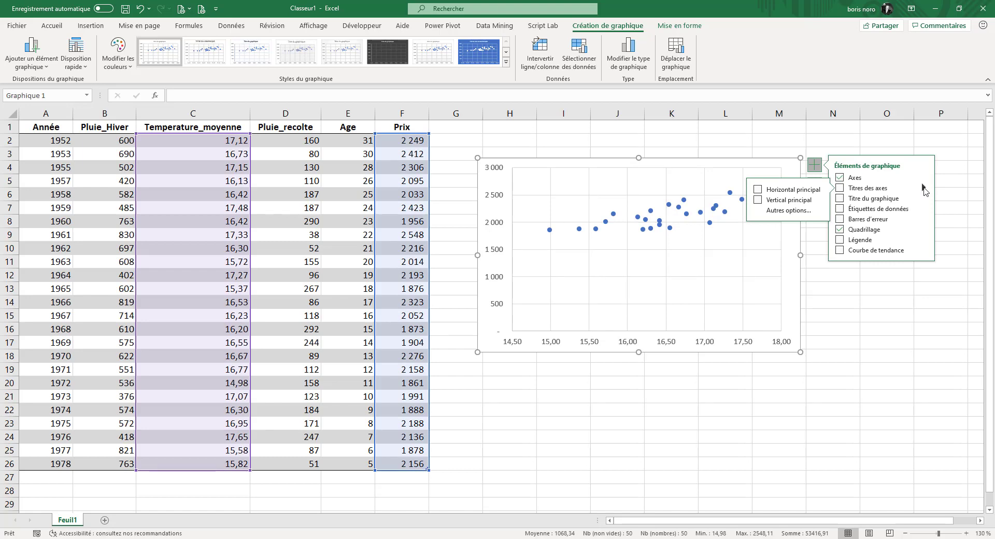
{"action": "left_click", "coordinate": [788, 189]}
{"action": "left_click", "coordinate": [787, 200]}
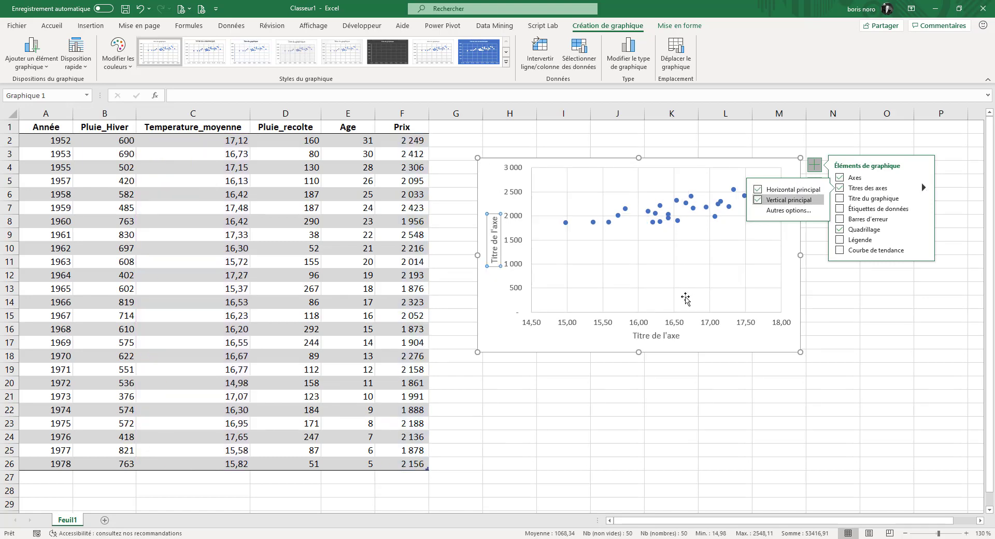
Step: Name the chart's horizontal axis "Temperature moyenne" and its vertical axis "Prix"
{"action": "left_click", "coordinate": [679, 336]}
{"action": "key", "text": "BackSpace"}
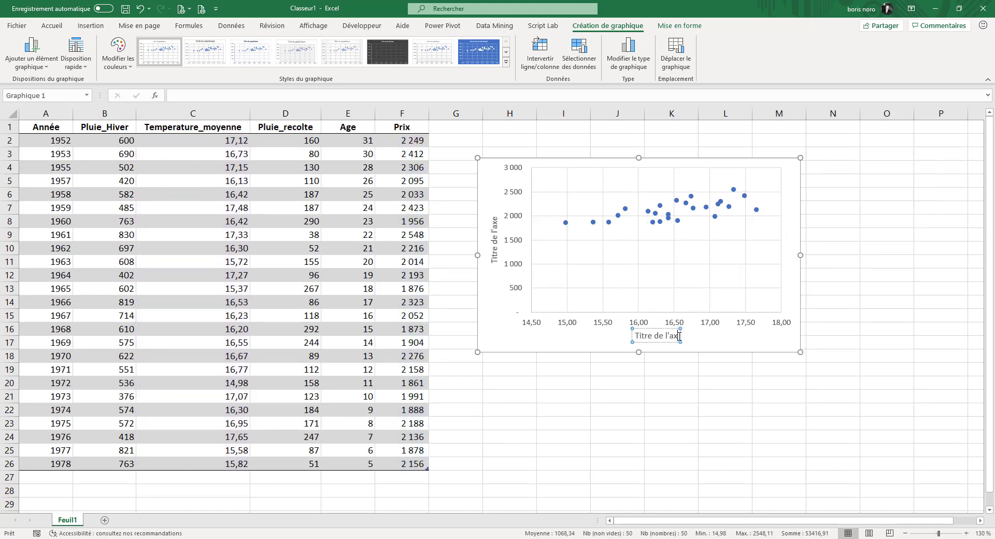
{"action": "left_click", "coordinate": [494, 220]}
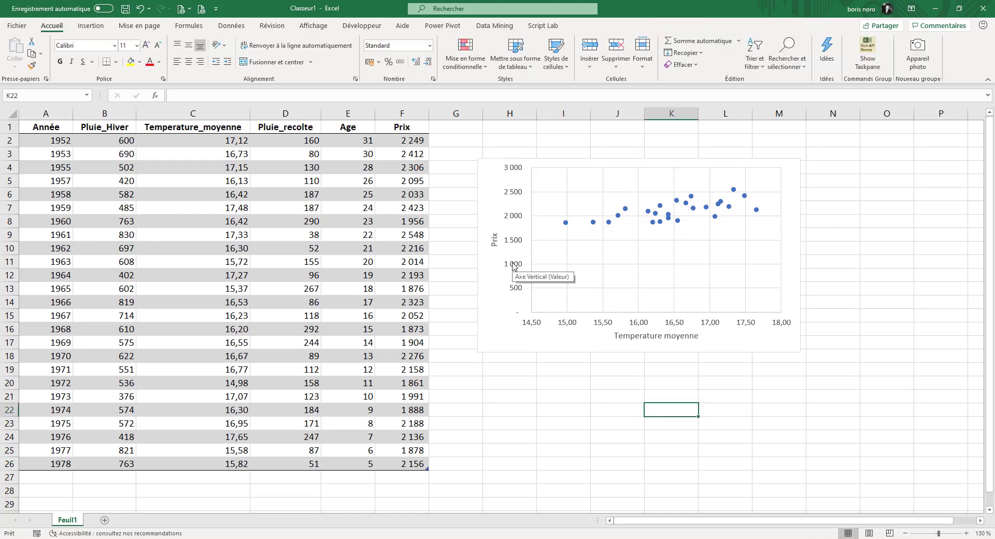
Step: Format the chart's vertical Prix axis to range from 1 500 to 2 700
{"action": "left_click", "coordinate": [518, 247]}
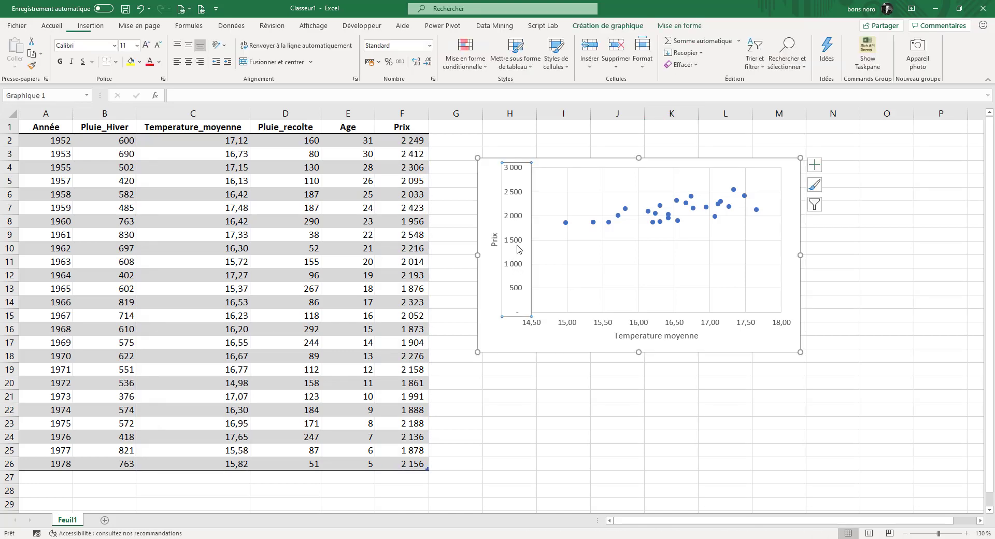
{"action": "right_click", "coordinate": [518, 247]}
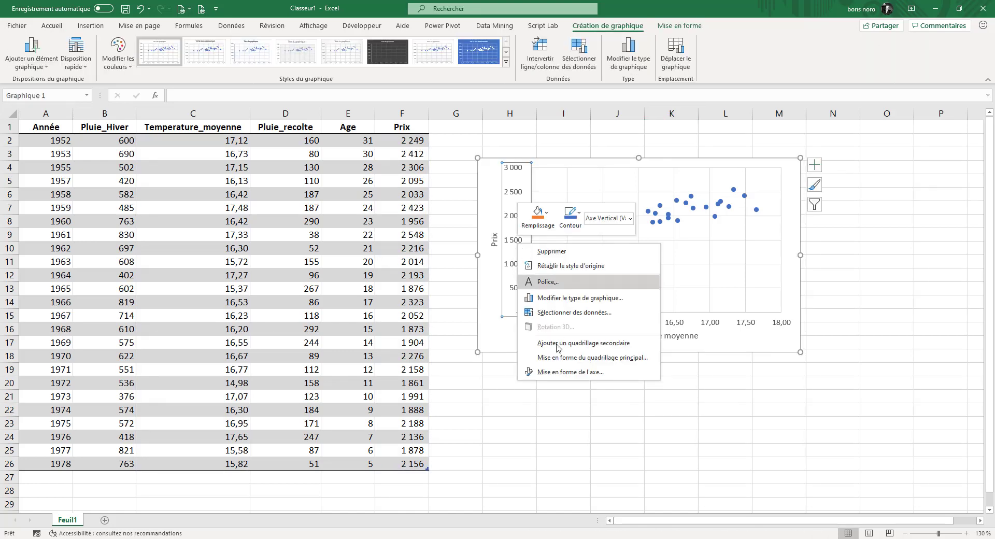
{"action": "left_click", "coordinate": [554, 372]}
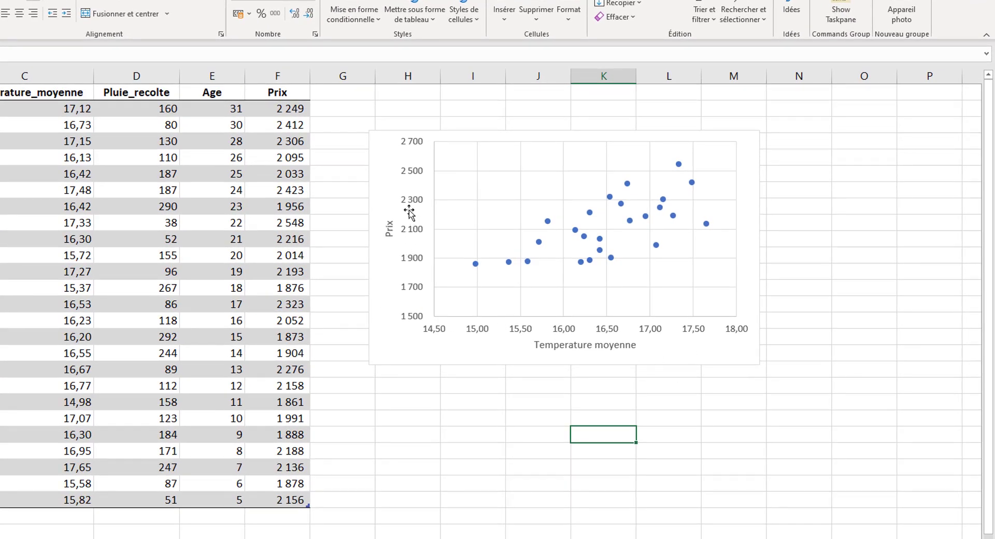
Step: Add a trendline to the Temperature moyenne scatter chart
{"action": "left_click", "coordinate": [757, 136]}
{"action": "left_click", "coordinate": [775, 142]}
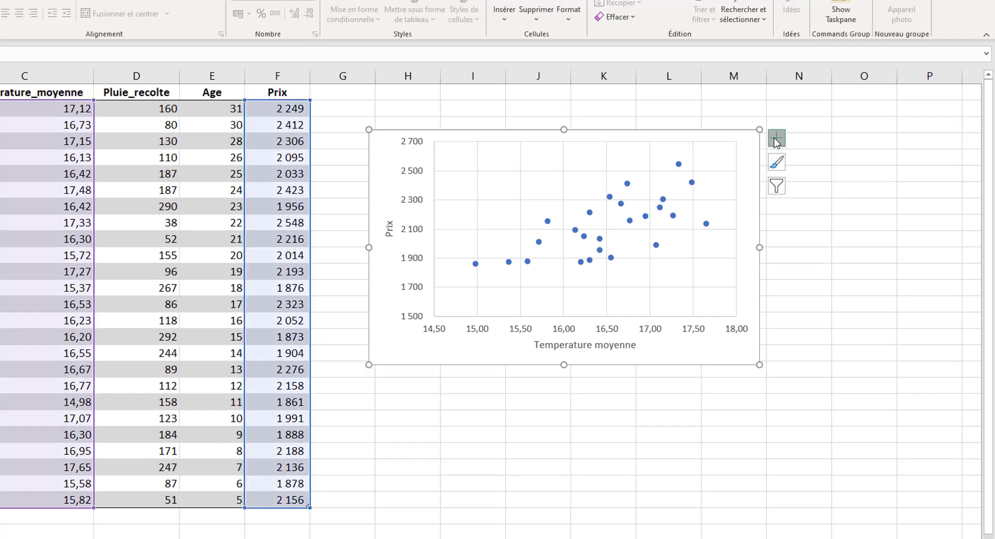
{"action": "left_click", "coordinate": [808, 241]}
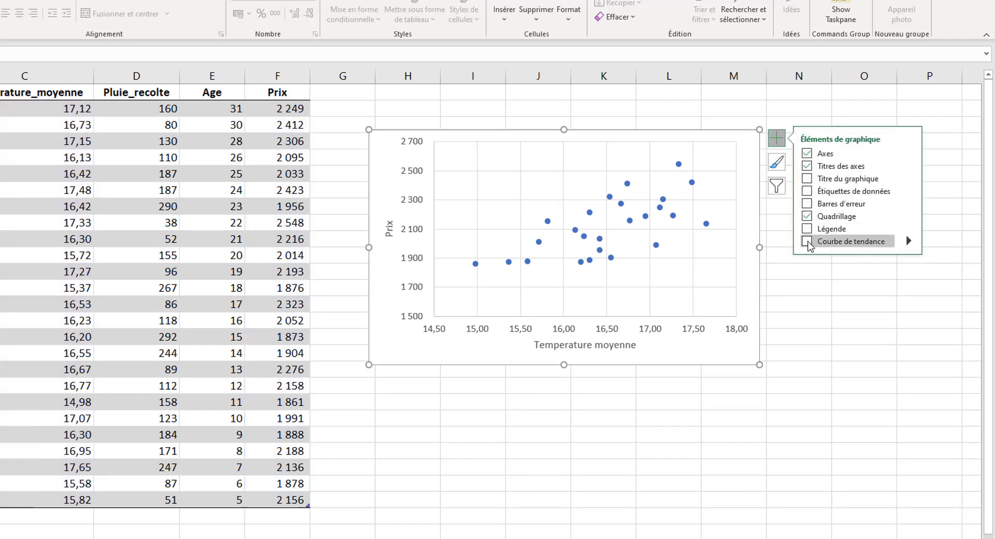
{"action": "left_click", "coordinate": [823, 291]}
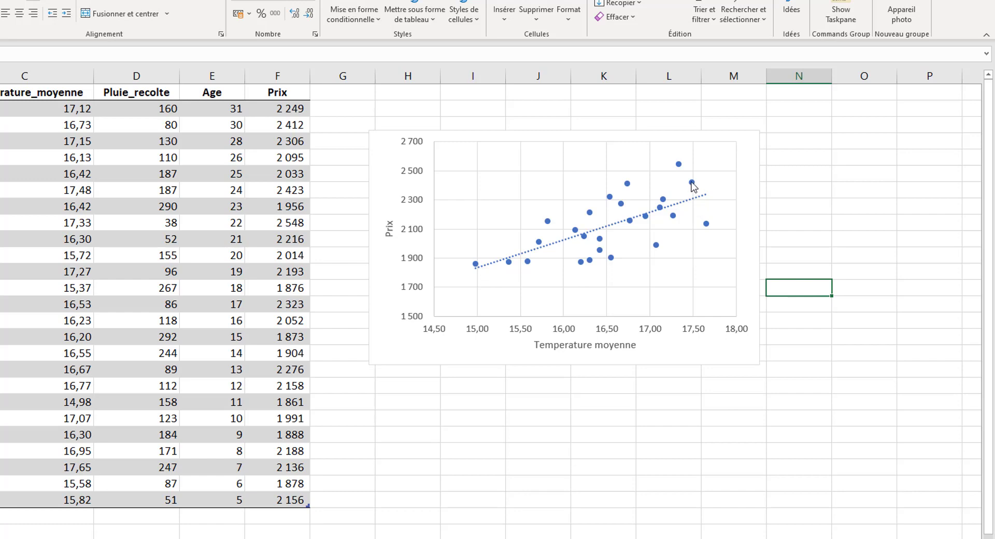
Step: Move the Temperature moyenne chart up to the first rows of the sheet, beside the data table
{"action": "left_click", "coordinate": [678, 165]}
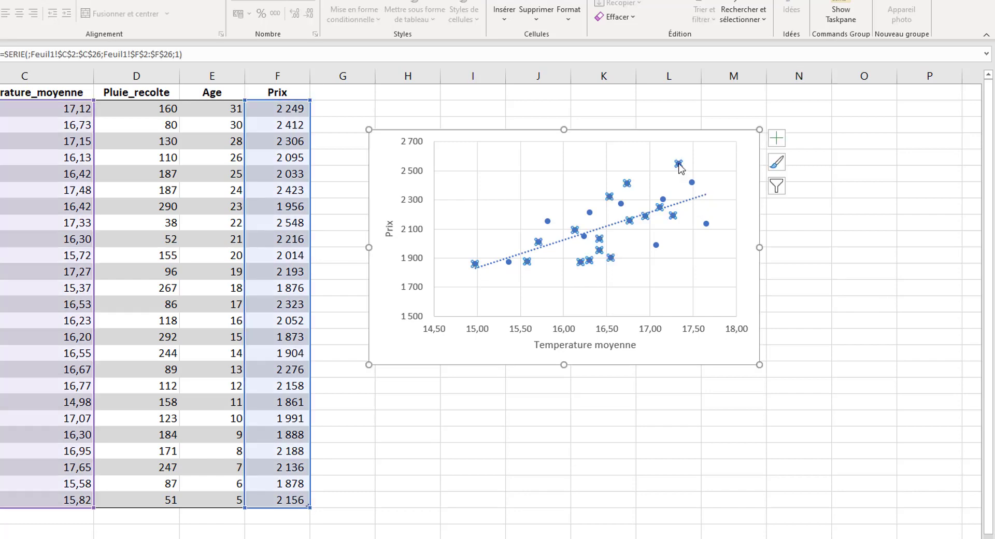
{"action": "left_click", "coordinate": [697, 198]}
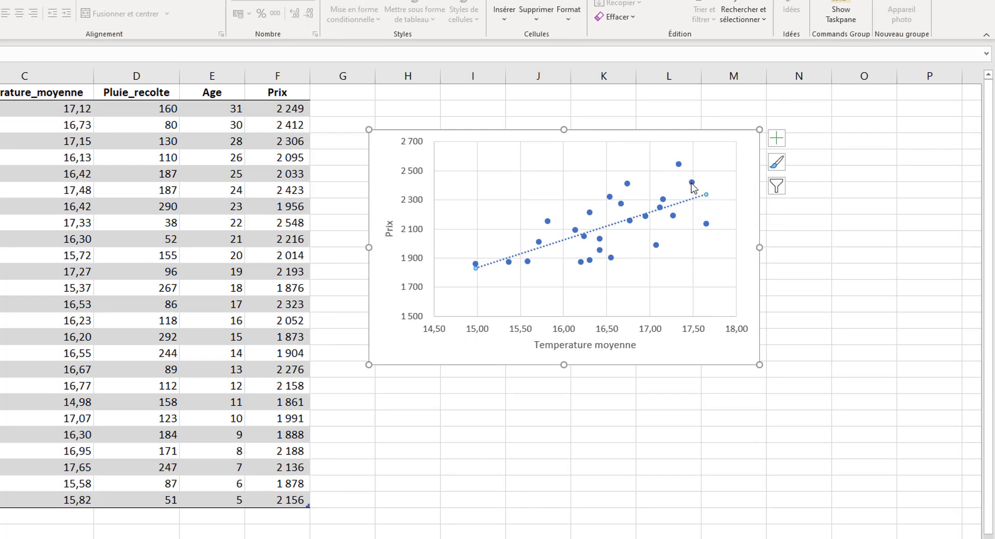
{"action": "left_click_drag", "start_coordinate": [660, 133], "coordinate": [654, 98]}
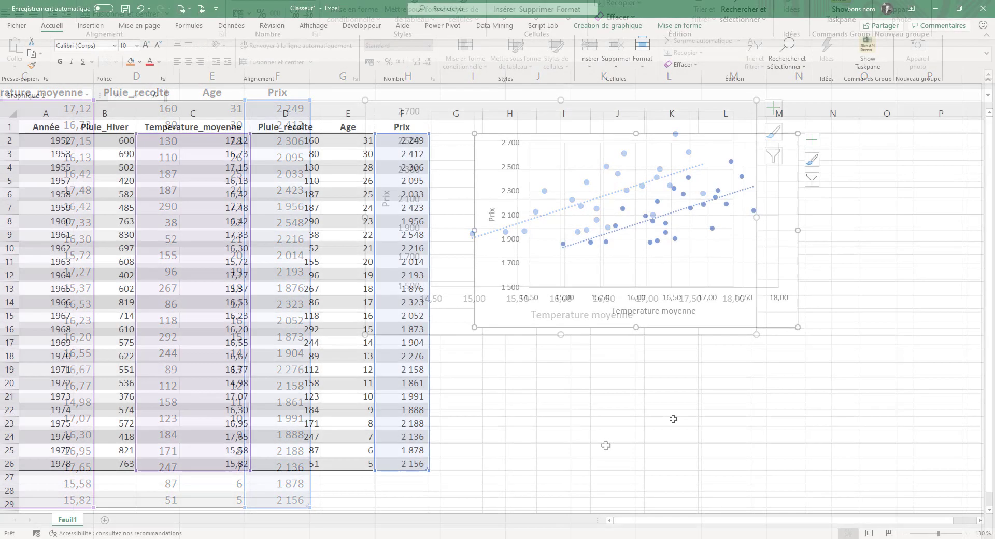
{"action": "left_click", "coordinate": [570, 395]}
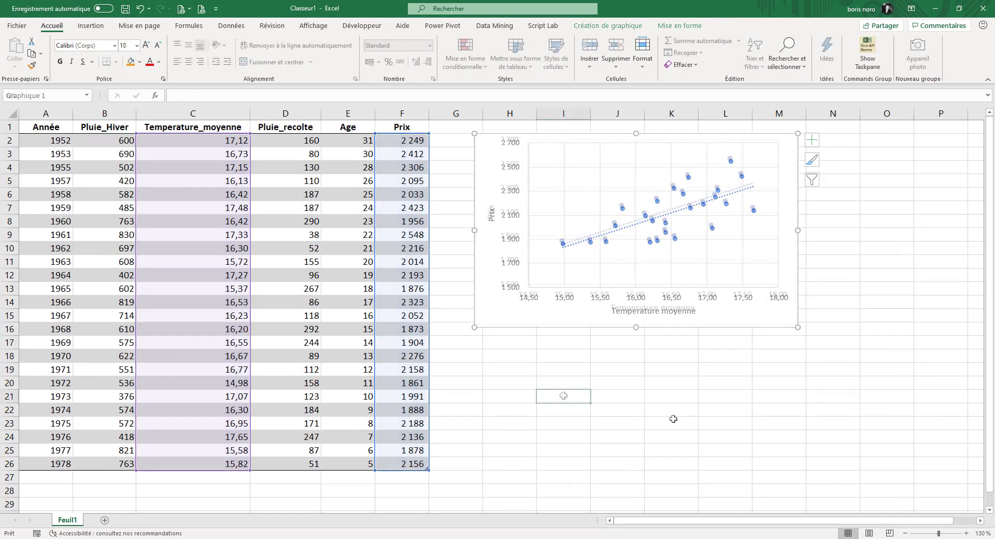
Step: Insert a markers-only scatter chart from the Age and Prix columns
{"action": "left_click", "coordinate": [414, 120]}
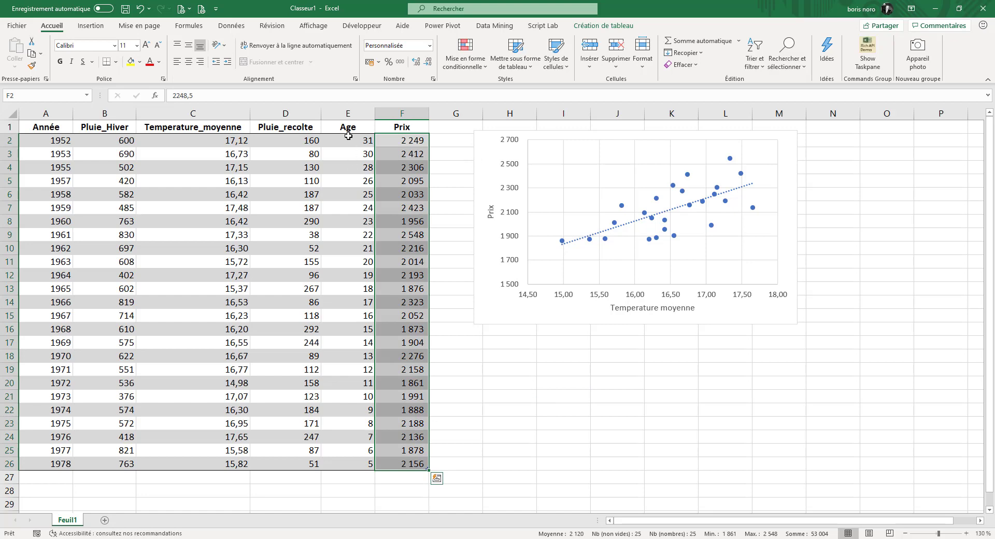
{"action": "left_click", "coordinate": [347, 116], "text": "ctrl"}
{"action": "left_click", "coordinate": [90, 26]}
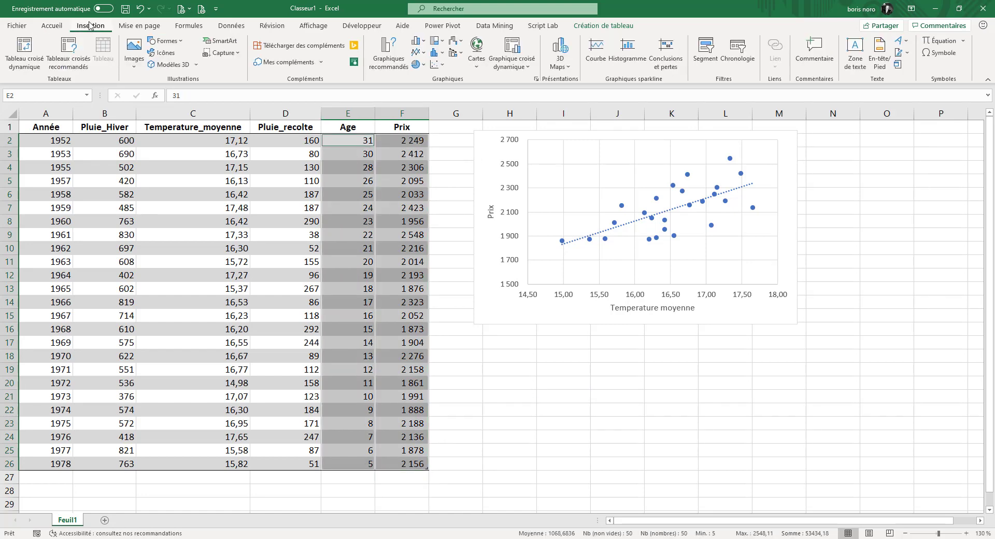
{"action": "left_click", "coordinate": [436, 64]}
{"action": "left_click", "coordinate": [446, 101]}
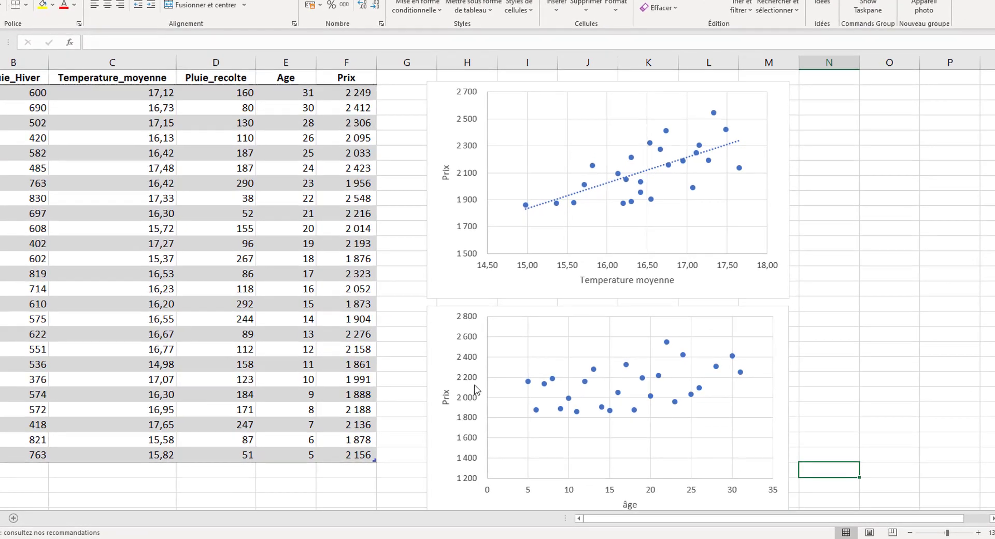
Step: Add a trendline to the scatter chart of Prix against age
{"action": "left_click", "coordinate": [772, 318]}
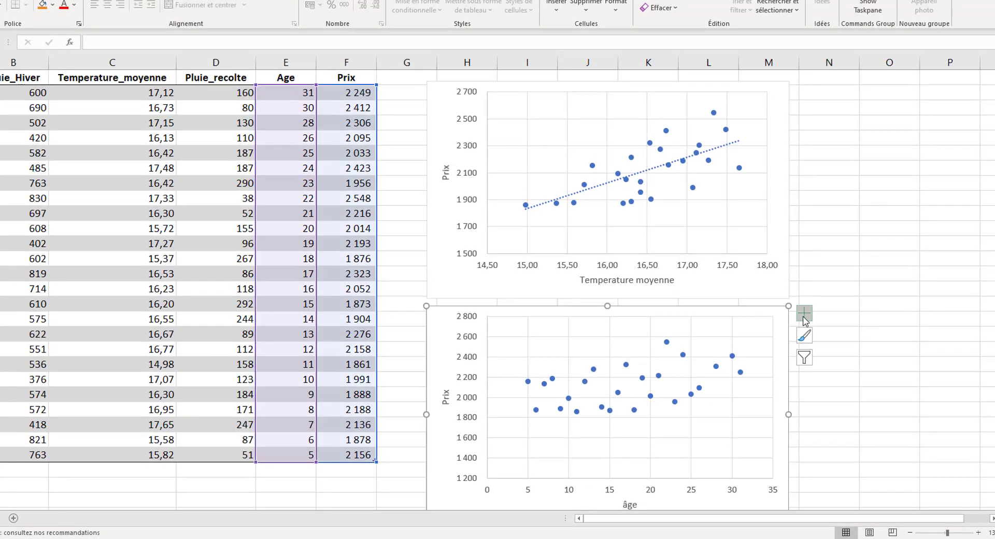
{"action": "left_click", "coordinate": [804, 314]}
{"action": "left_click", "coordinate": [832, 409]}
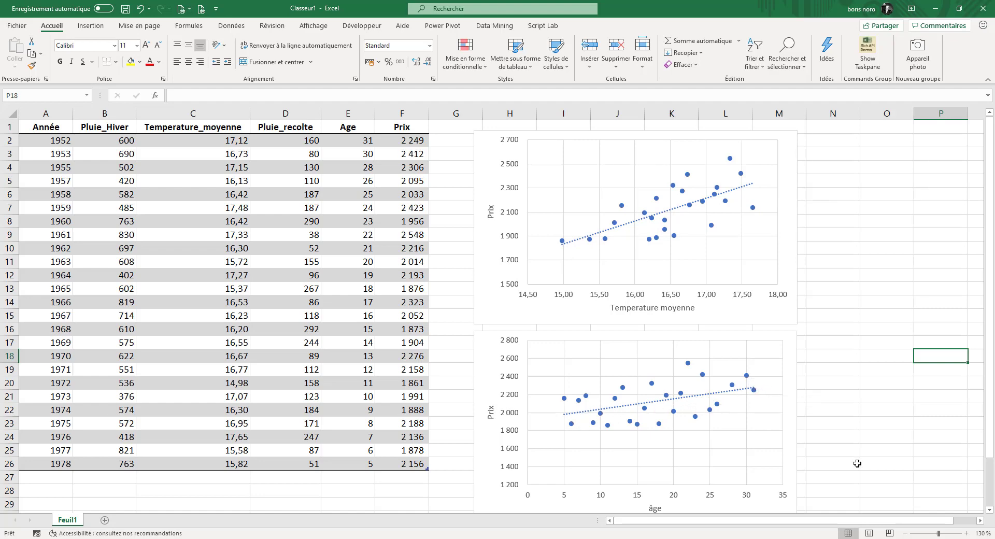
Step: Insert a scatter chart from the Pluie_Hiver and Prix columns
{"action": "mouse_move", "coordinate": [621, 211]}
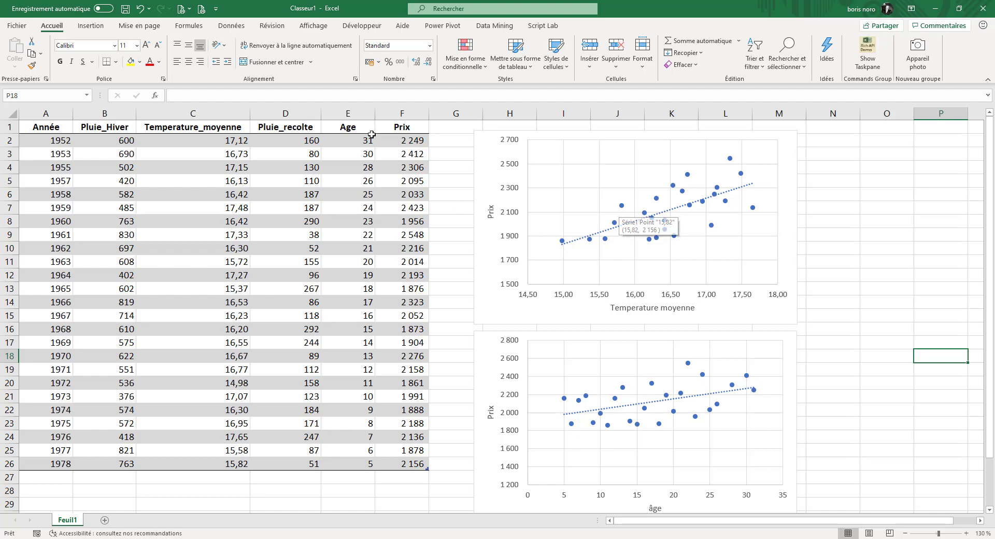
{"action": "left_click", "coordinate": [402, 120]}
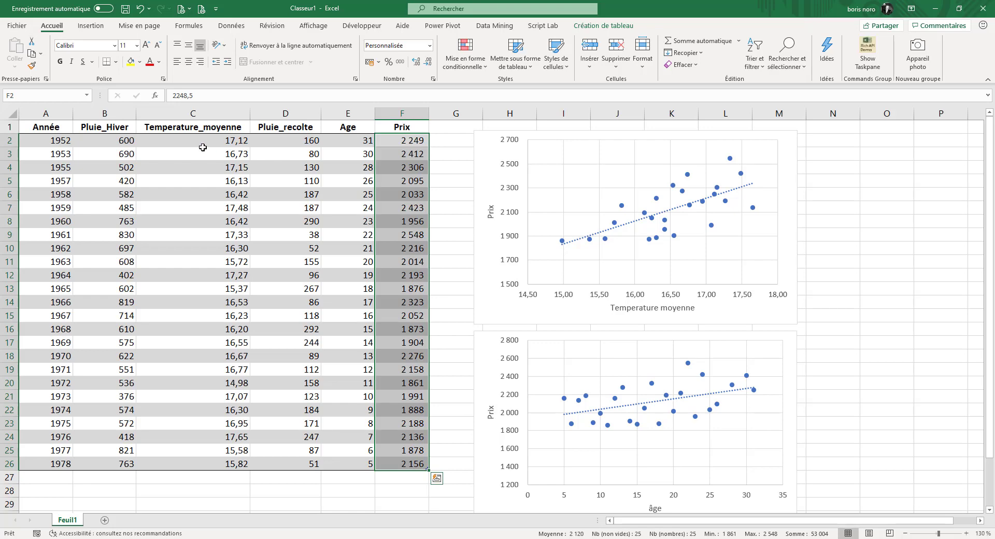
{"action": "left_click", "coordinate": [96, 122], "text": "ctrl"}
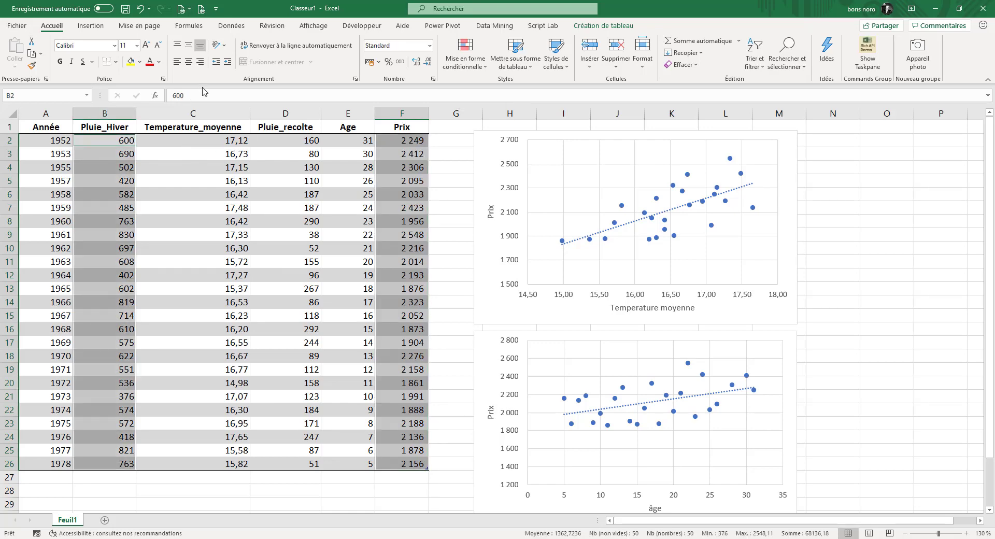
{"action": "left_click", "coordinate": [95, 27]}
{"action": "left_click", "coordinate": [438, 66]}
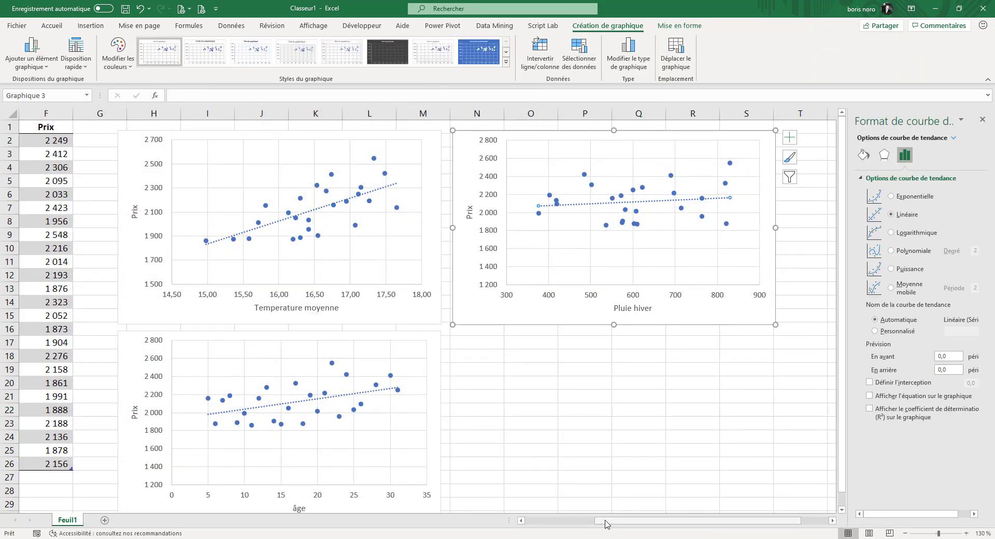
Step: Insert a scatter chart from the Pluie_recolte and Prix columns
{"action": "left_click_drag", "start_coordinate": [606, 523], "coordinate": [511, 526]}
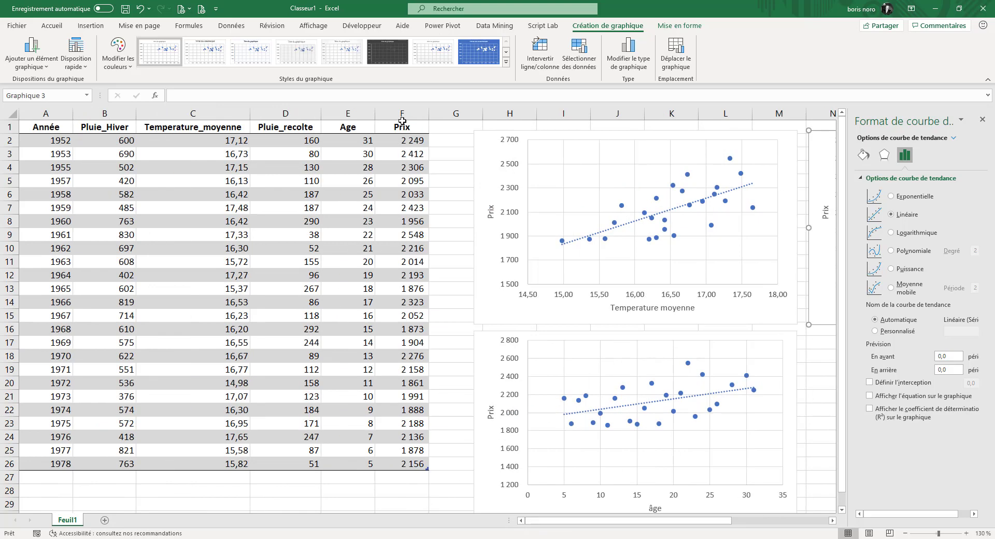
{"action": "left_click", "coordinate": [402, 121]}
{"action": "left_click", "coordinate": [278, 124], "text": "ctrl"}
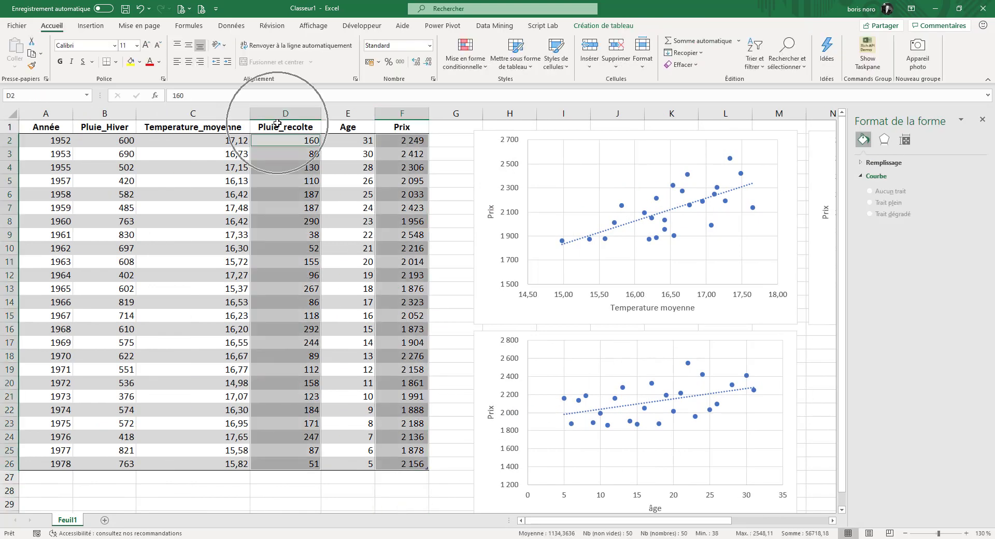
{"action": "left_click", "coordinate": [91, 26]}
{"action": "left_click", "coordinate": [437, 63]}
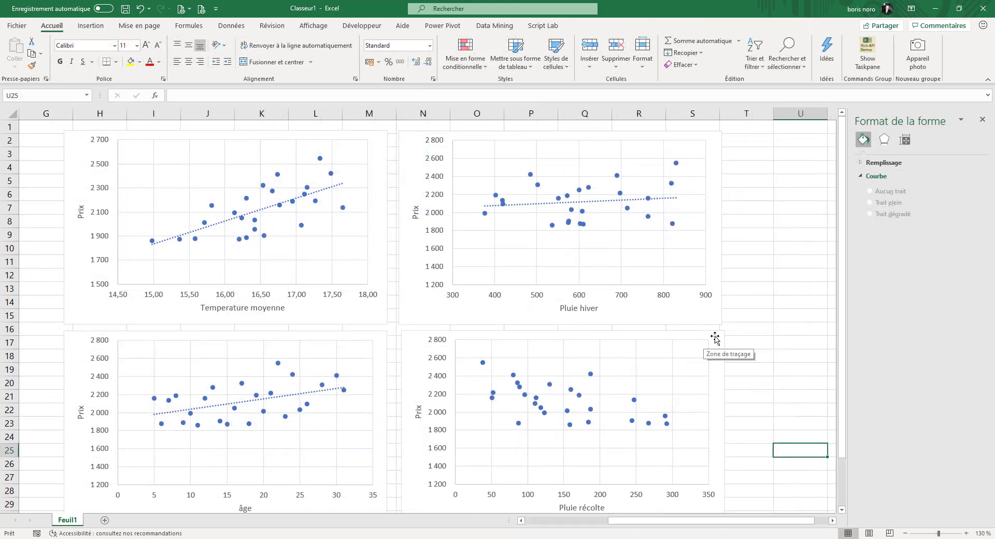
Step: Add a trendline to the Pluie récolte scatter chart
{"action": "left_click", "coordinate": [715, 335]}
{"action": "left_click", "coordinate": [738, 338]}
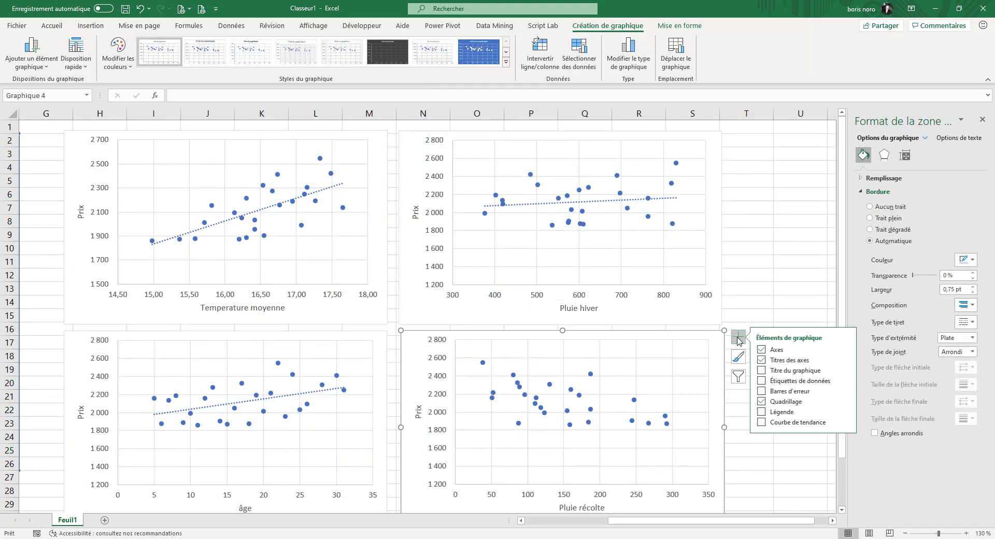
{"action": "left_click", "coordinate": [762, 422]}
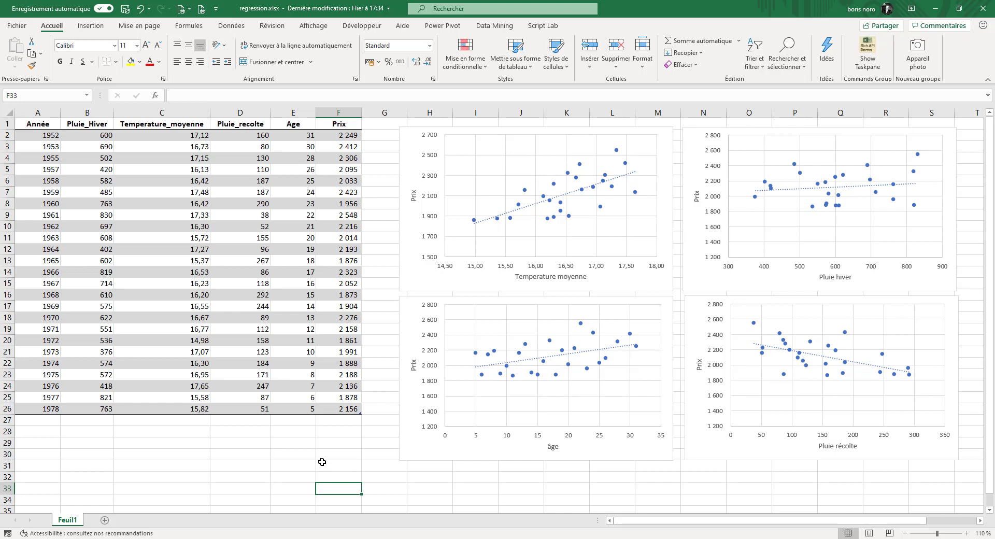
Step: Make sure the Analysis ToolPak add-in is enabled among the Excel add-ins
{"action": "left_click", "coordinate": [230, 28]}
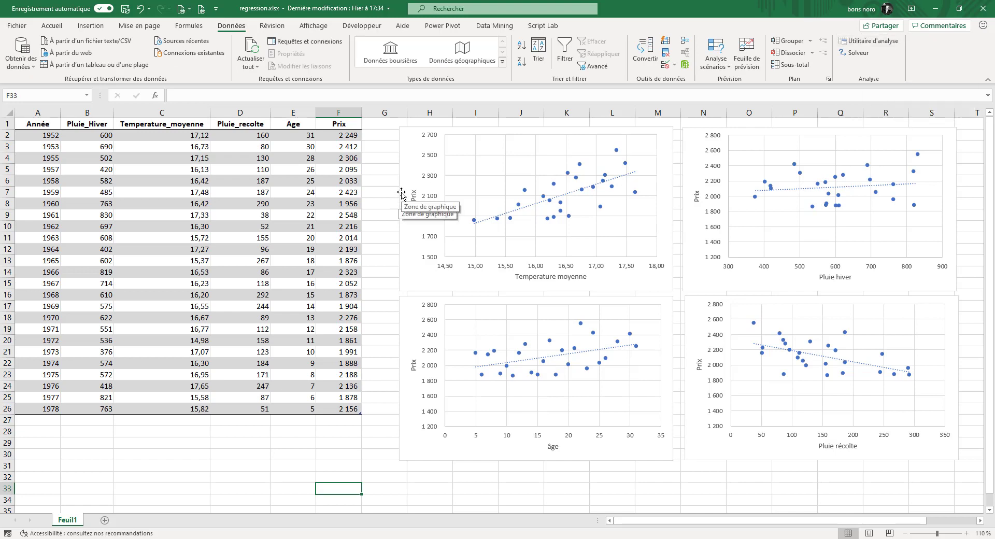
{"action": "left_click", "coordinate": [20, 30]}
{"action": "left_click", "coordinate": [29, 517]}
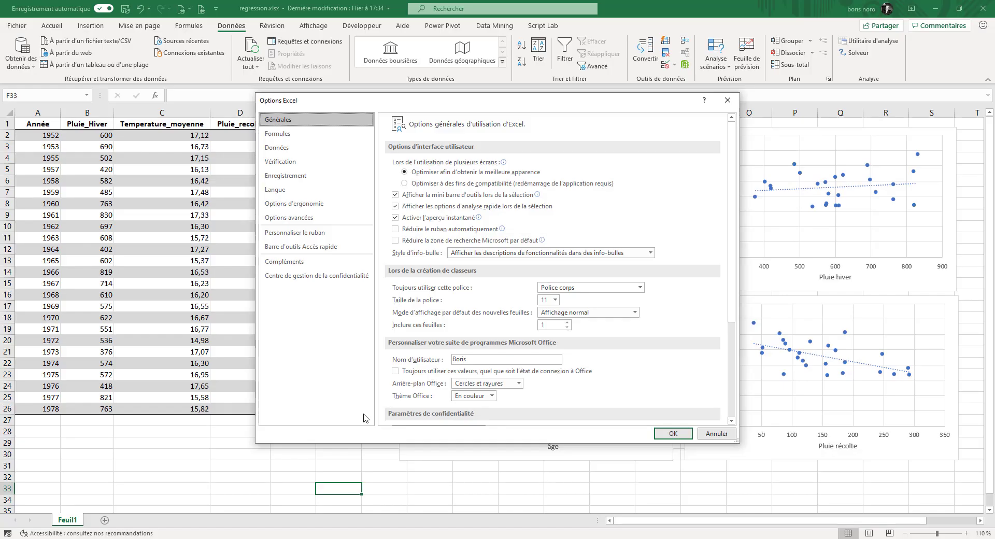
{"action": "left_click", "coordinate": [294, 263]}
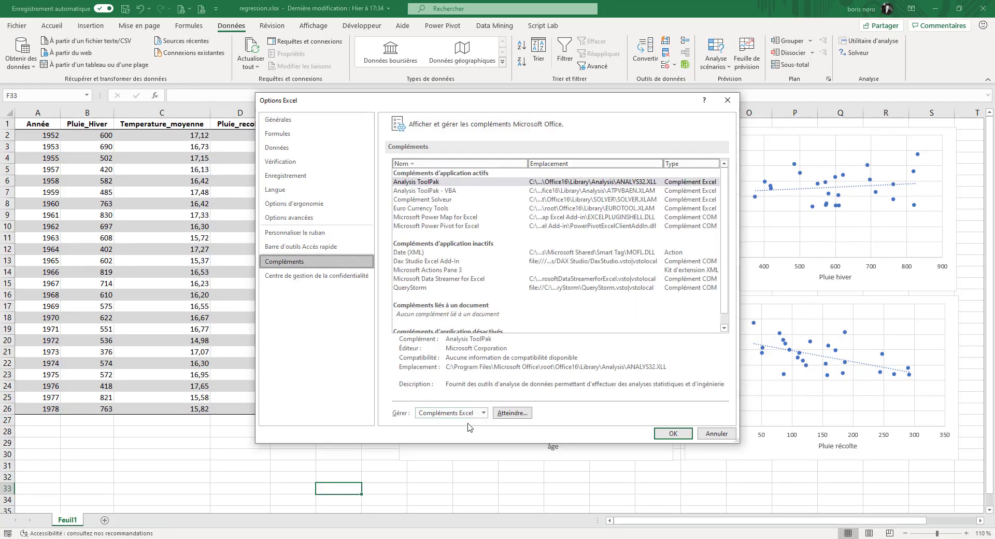
{"action": "left_click", "coordinate": [523, 413]}
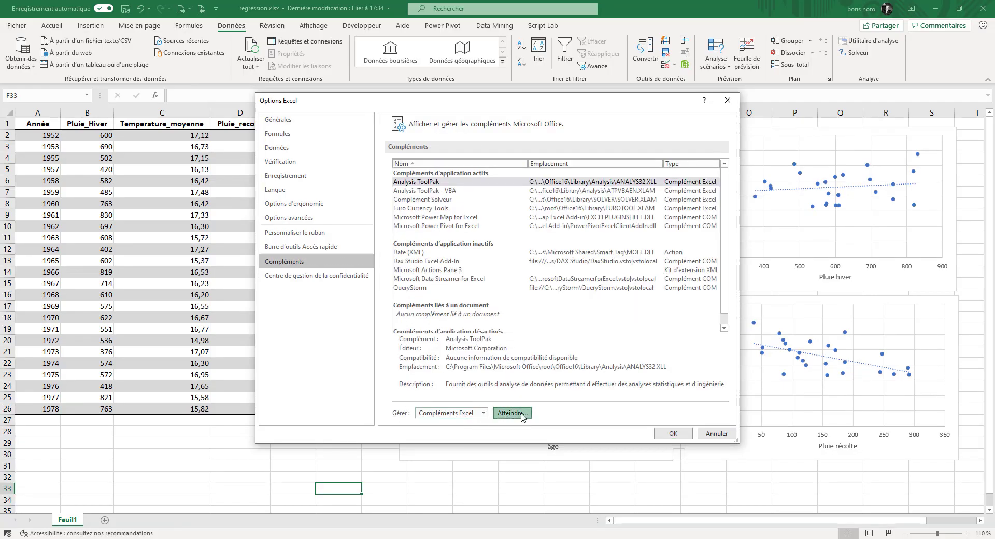
{"action": "left_click", "coordinate": [534, 155]}
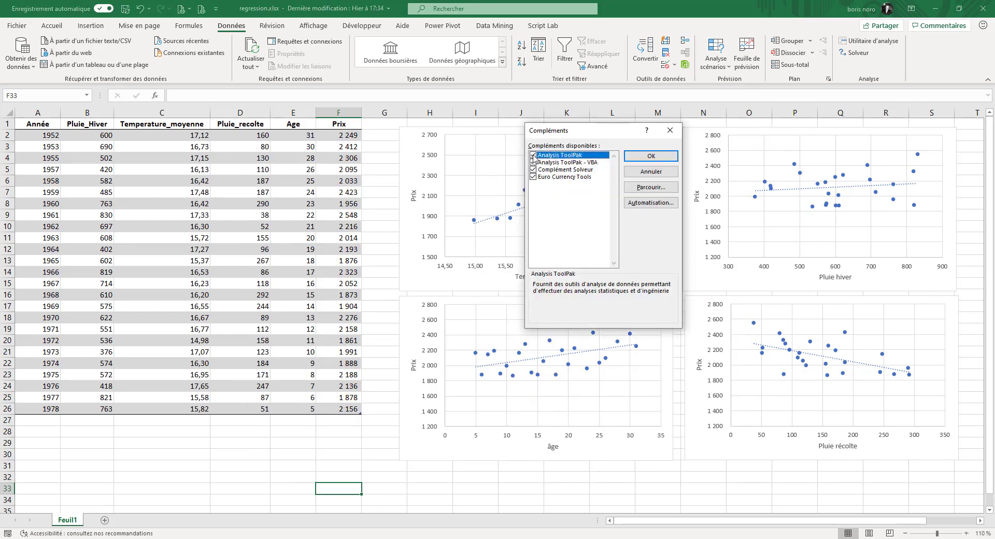
{"action": "left_click", "coordinate": [651, 156]}
Step: Start a Régression linéaire analysis and set the Y variable range to the Prix column with its header, $F$1:$F$26
{"action": "scroll", "coordinate": [435, 292], "scroll_direction": "up", "scroll_amount": 2}
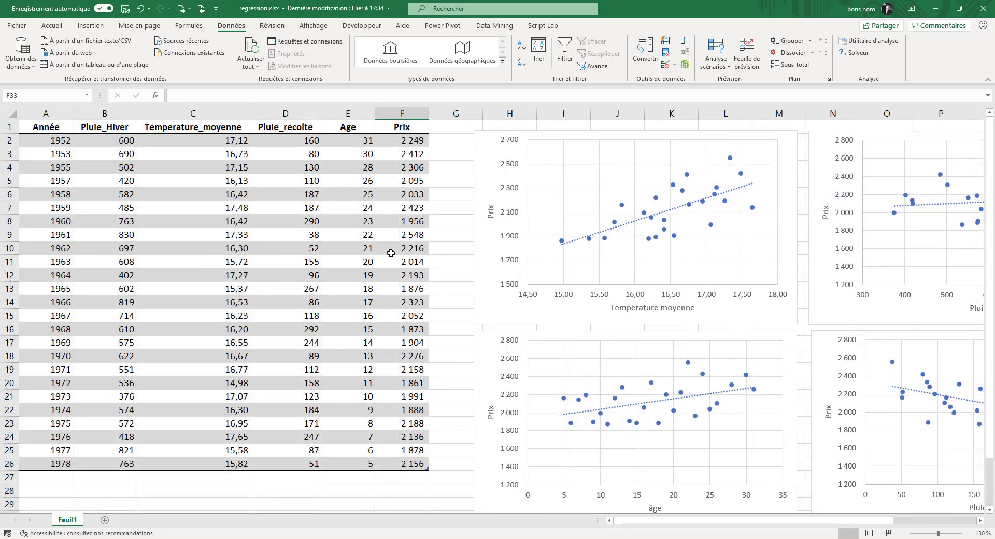
{"action": "left_click", "coordinate": [884, 41]}
{"action": "scroll", "coordinate": [529, 237], "scroll_direction": "down", "scroll_amount": 3}
{"action": "left_click", "coordinate": [529, 234]}
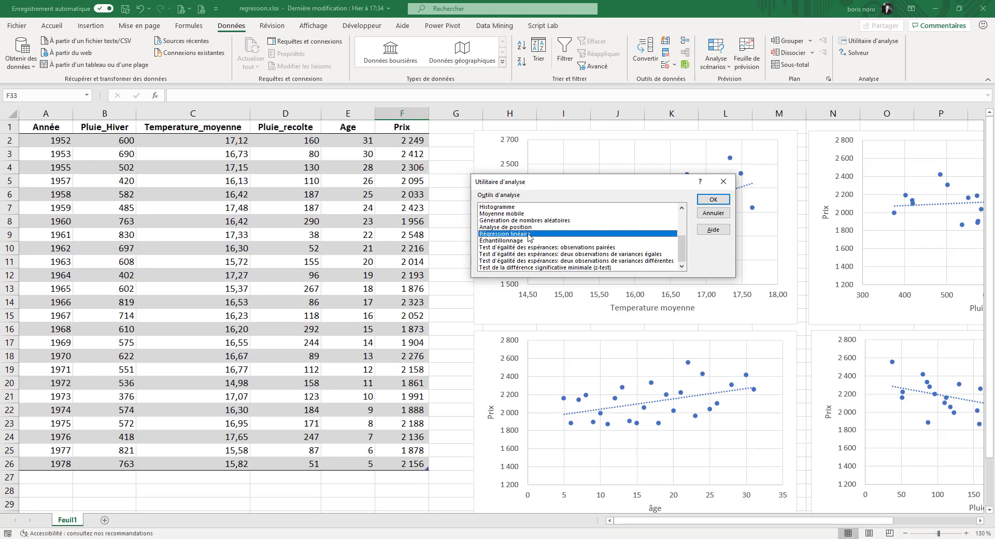
{"action": "left_click", "coordinate": [709, 202]}
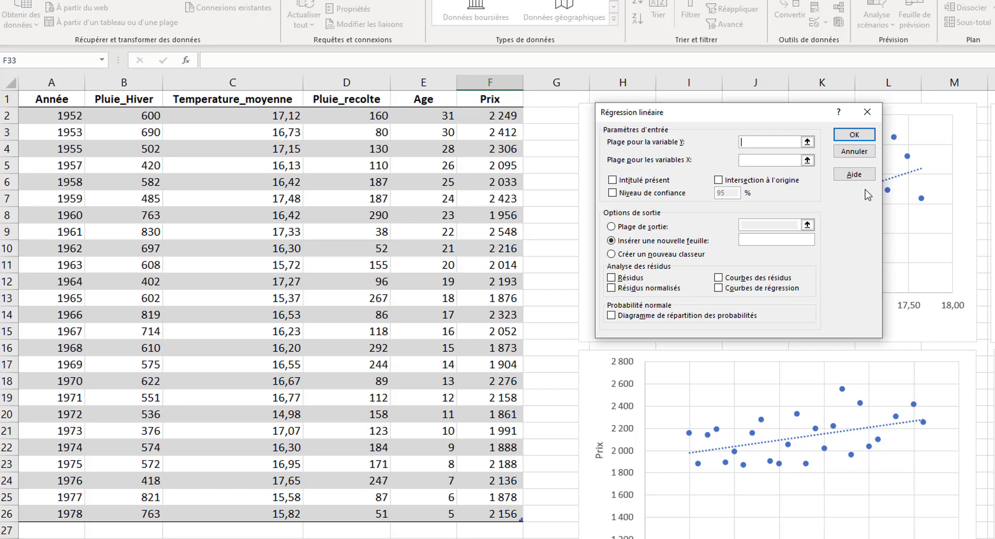
{"action": "left_click", "coordinate": [808, 143]}
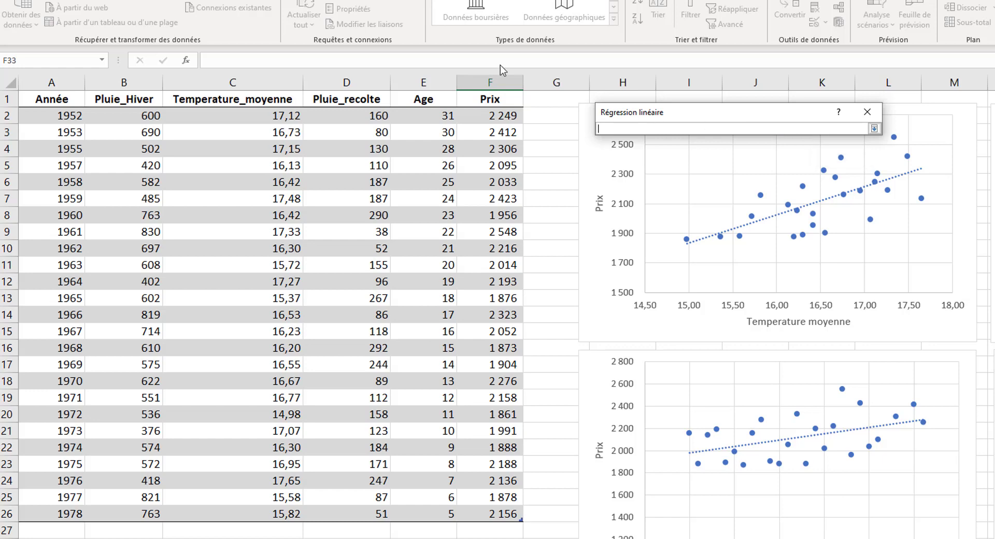
{"action": "left_click", "coordinate": [492, 87]}
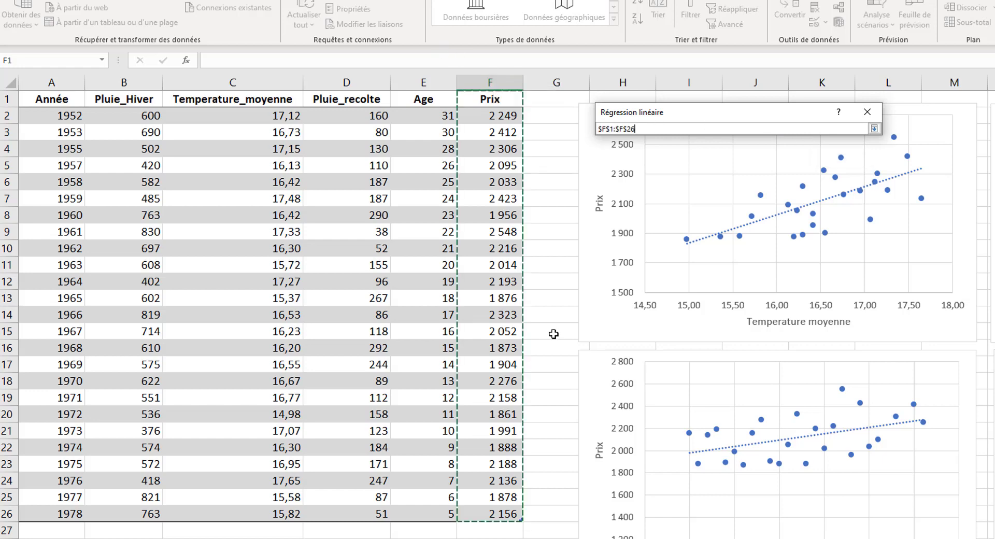
{"action": "key", "text": "Return"}
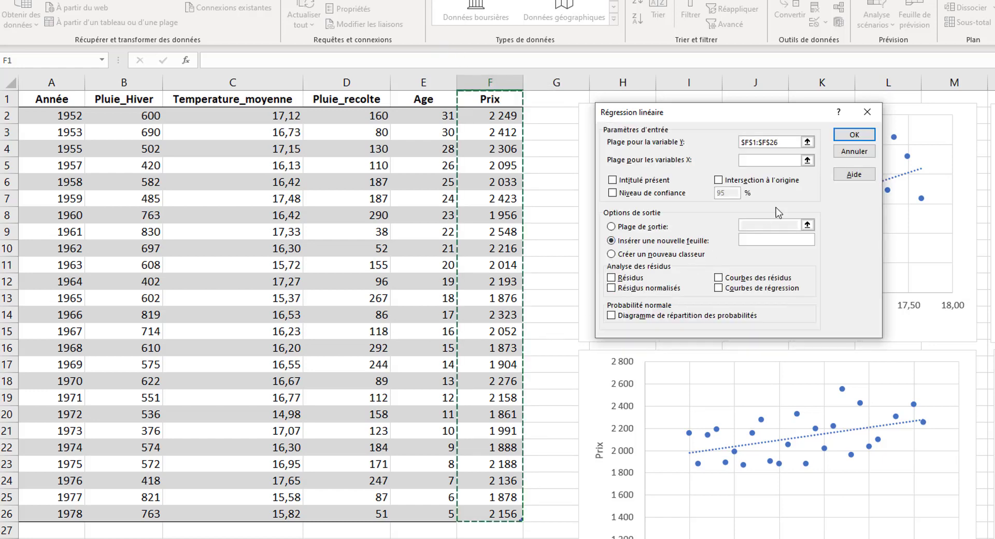
Step: Set the regression's X variable range to the Temperature_moyenne column with its header, $C$1:$C$26
{"action": "left_click_drag", "start_coordinate": [785, 115], "coordinate": [782, 355]}
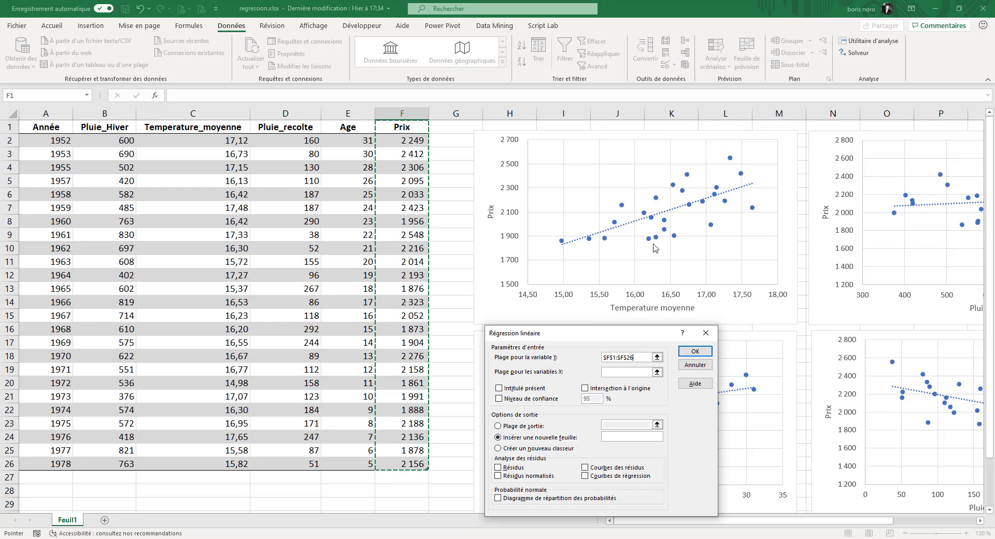
{"action": "left_click_drag", "start_coordinate": [605, 334], "coordinate": [607, 167]}
{"action": "left_click", "coordinate": [659, 202]}
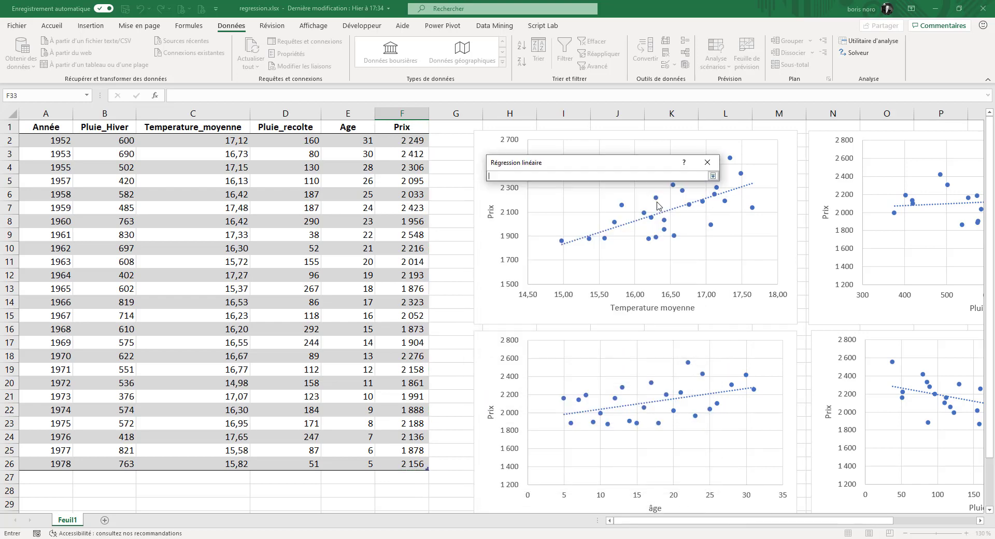
{"action": "left_click", "coordinate": [208, 127]}
{"action": "left_click_drag", "start_coordinate": [208, 127], "coordinate": [191, 464]}
{"action": "key", "text": "Return"}
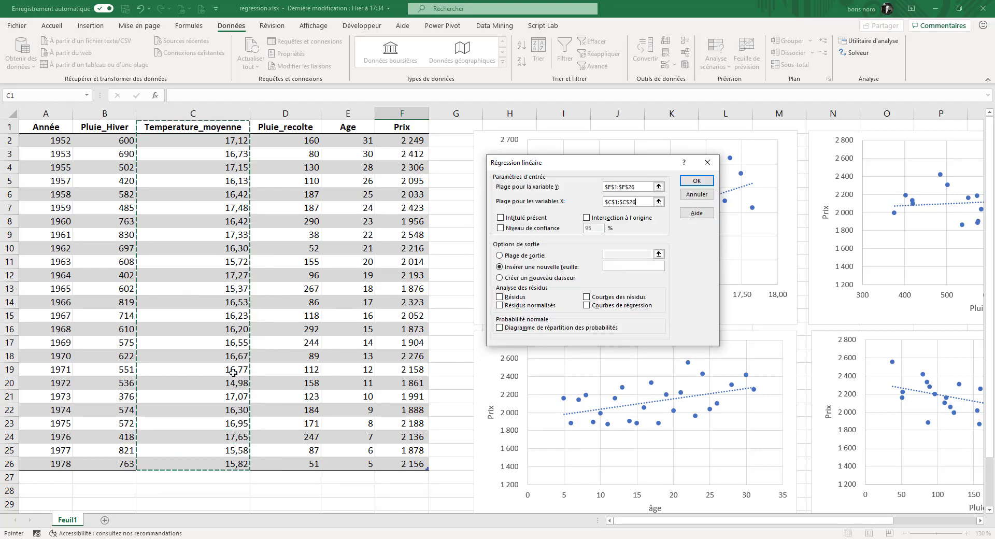
Step: Enable Intitulé présent, Résidus and Courbes de régression, and run the regression with output to a new sheet
{"action": "left_click", "coordinate": [502, 218]}
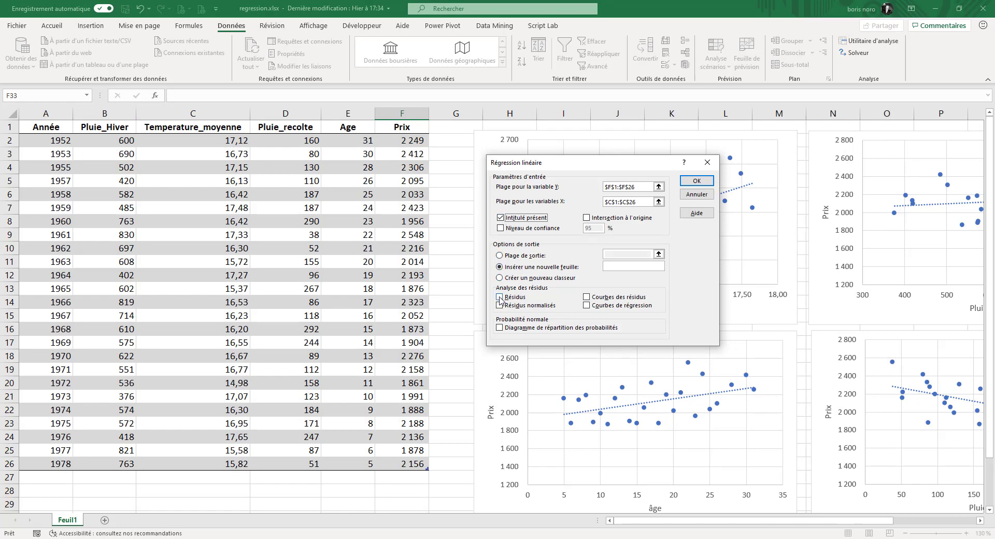
{"action": "left_click", "coordinate": [500, 297]}
{"action": "left_click", "coordinate": [588, 305]}
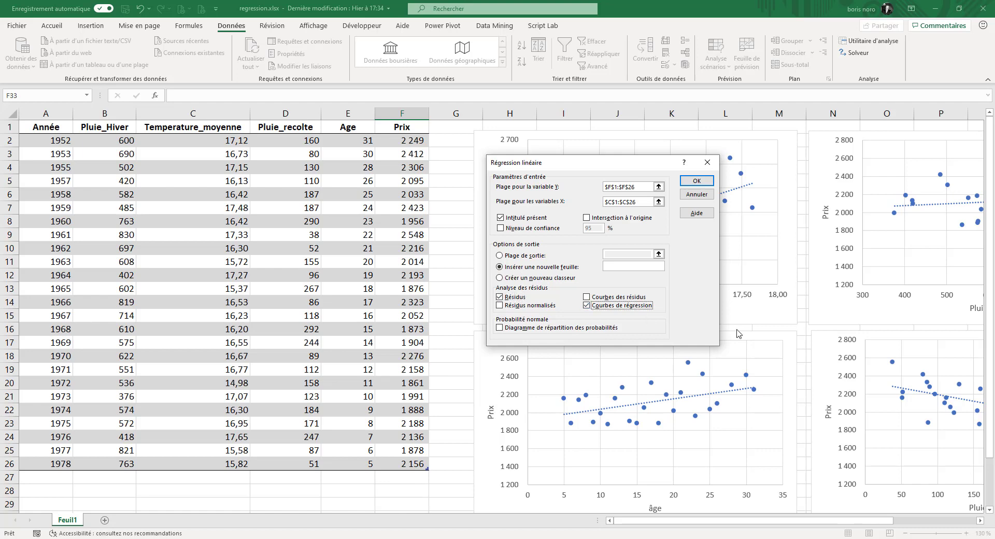
{"action": "left_click", "coordinate": [702, 181]}
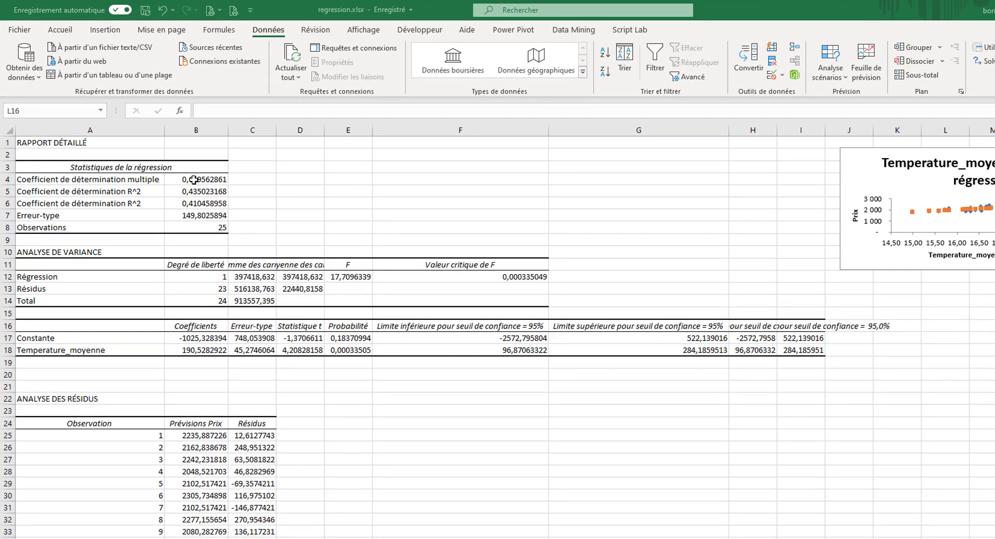
Step: Highlight the multiple determination coefficient and the first R^2 value, cells B4 and B5 of the regression report, with a light orange fill
{"action": "left_click", "coordinate": [194, 180]}
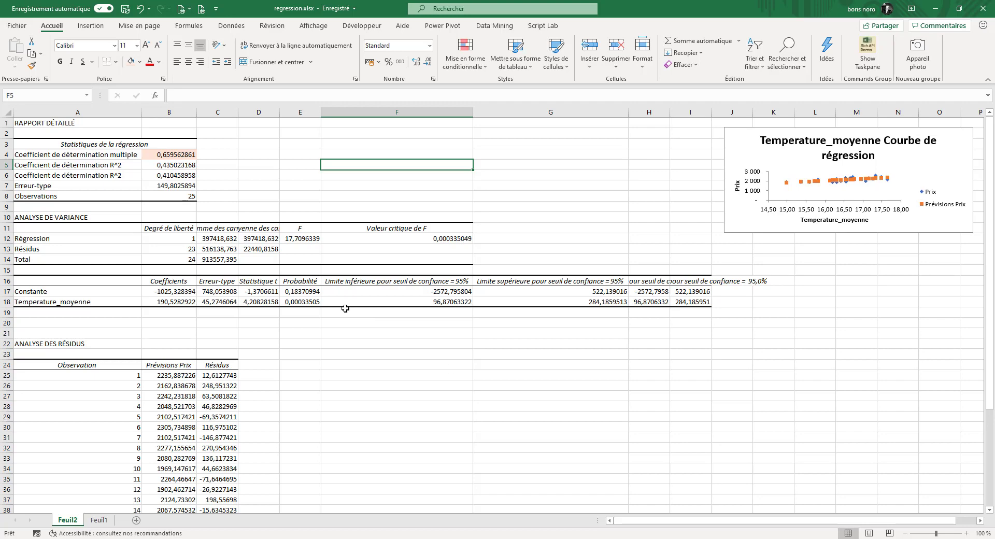
{"action": "left_click", "coordinate": [171, 156]}
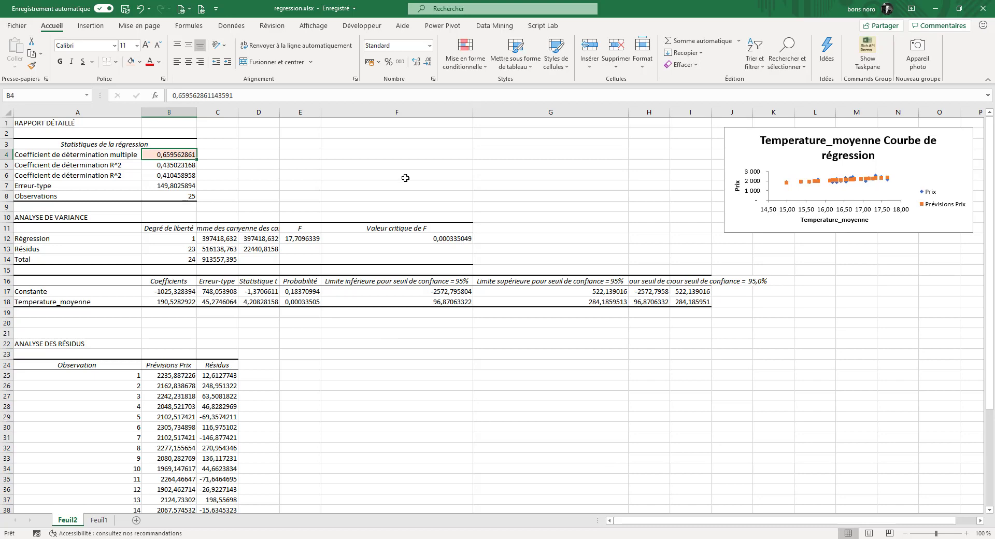
{"action": "left_click", "coordinate": [100, 520]}
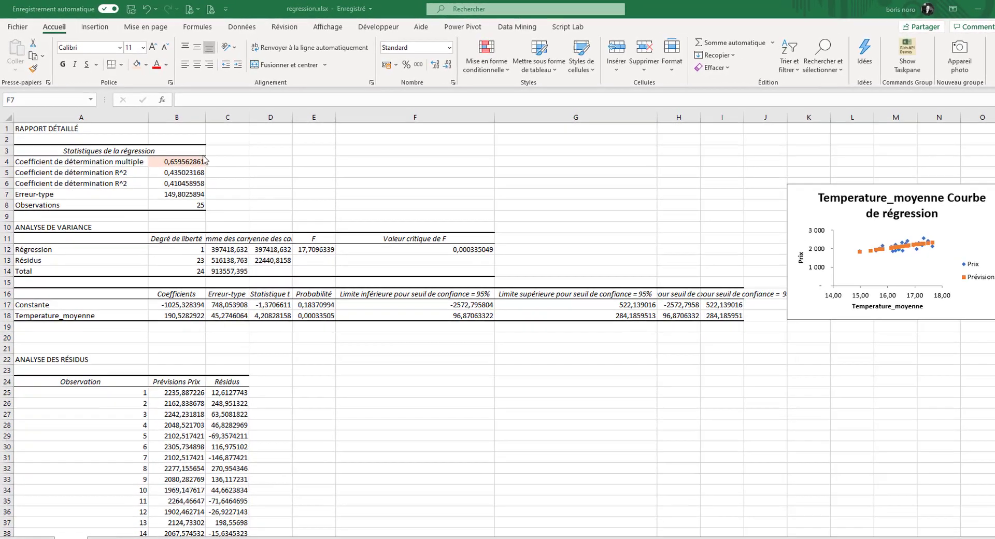
{"action": "left_click", "coordinate": [181, 172]}
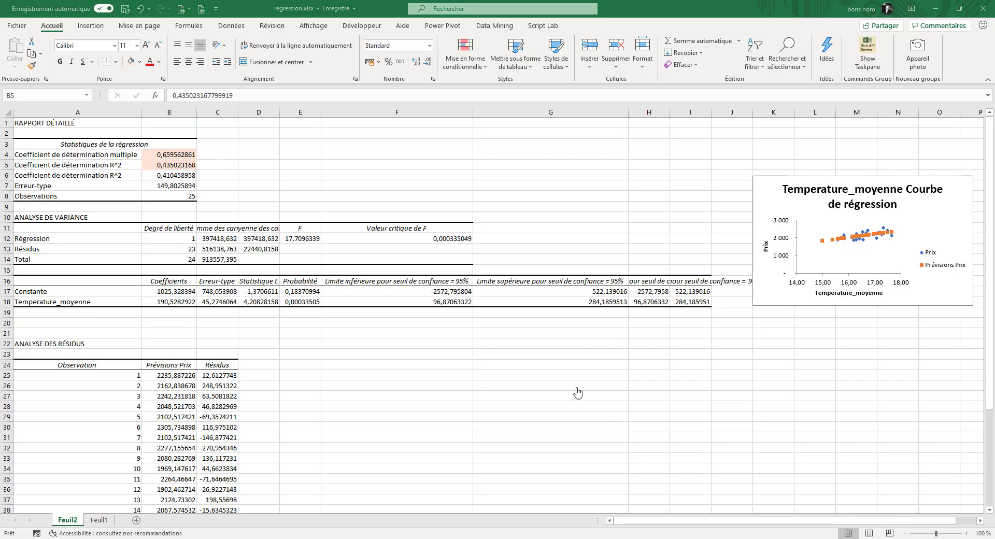
Step: Copy the Prix values from Feuil1 as plain values into Feuil2 starting at F25, under the heading Prix réel in F24
{"action": "scroll", "coordinate": [273, 358], "scroll_direction": "down", "scroll_amount": 3}
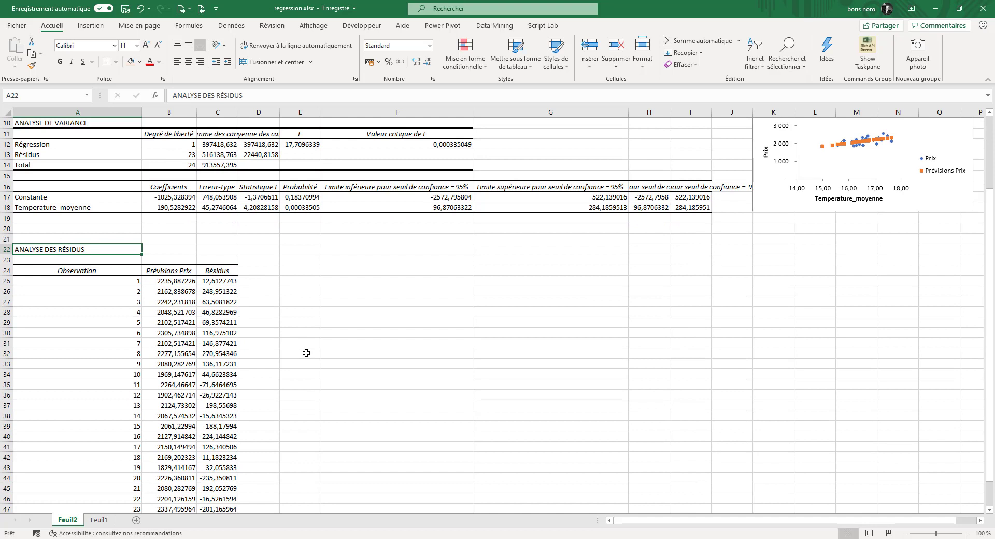
{"action": "left_click", "coordinate": [178, 282]}
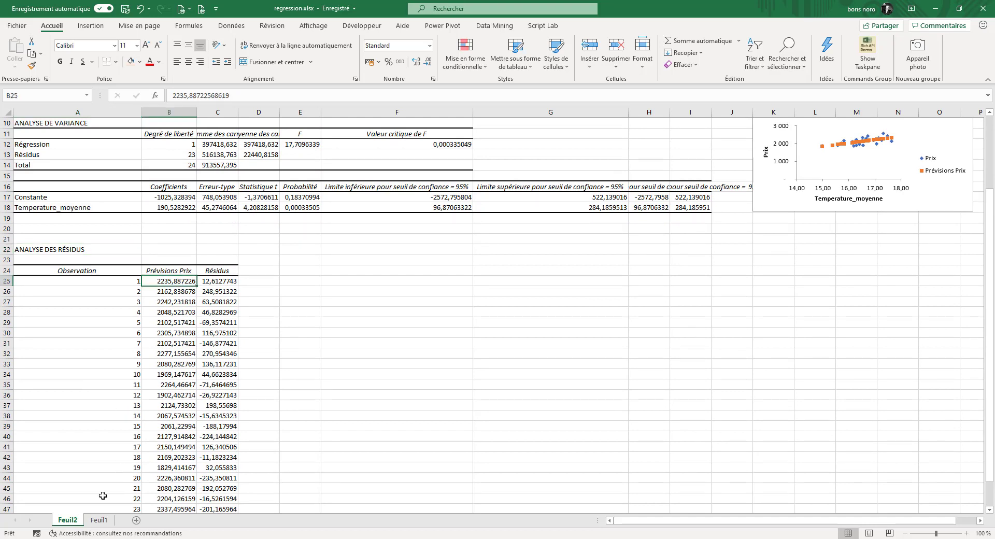
{"action": "left_click", "coordinate": [99, 520]}
{"action": "left_click_drag", "start_coordinate": [415, 141], "coordinate": [402, 458]}
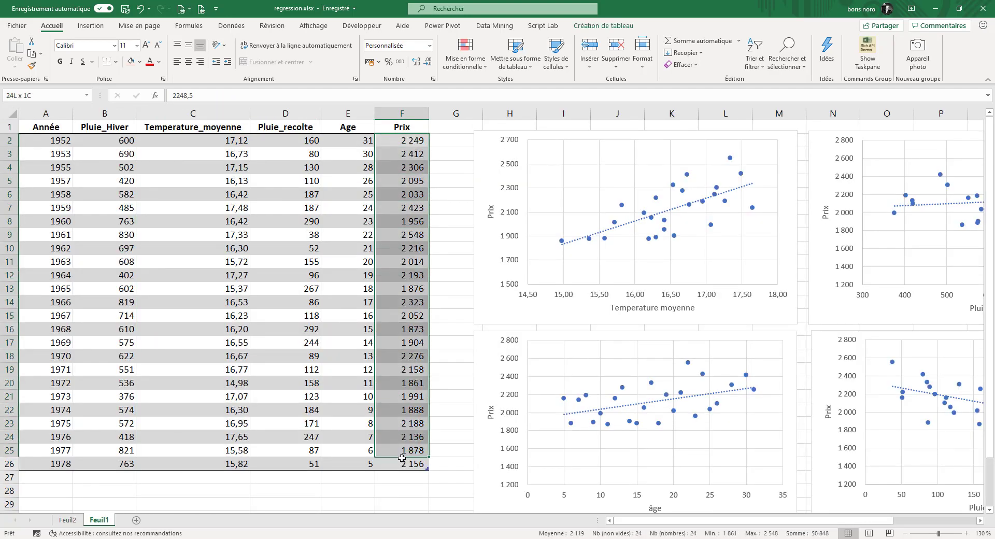
{"action": "right_click", "coordinate": [402, 458]}
{"action": "left_click", "coordinate": [425, 165]}
{"action": "left_click", "coordinate": [67, 520]}
{"action": "left_click", "coordinate": [346, 279]}
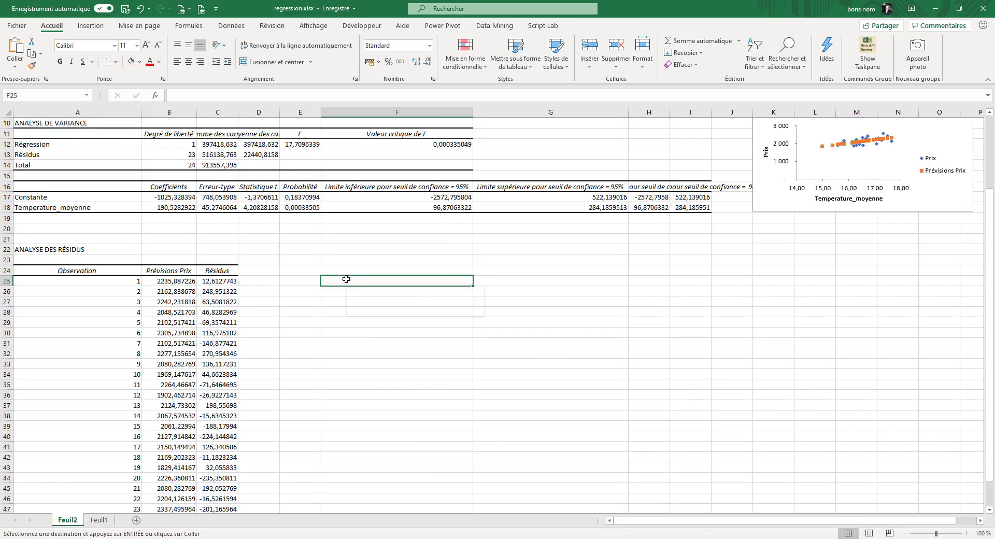
{"action": "right_click", "coordinate": [346, 279]}
{"action": "left_click", "coordinate": [392, 64]}
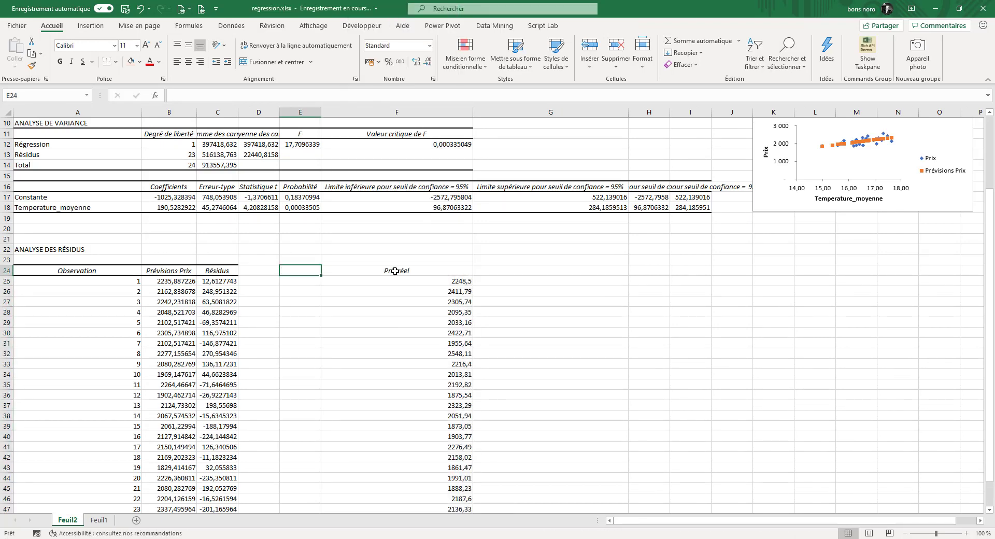
Step: Copy the Temperature_moyenne column with its header from Feuil1 into Feuil2 starting at E24
{"action": "left_click", "coordinate": [99, 520]}
{"action": "right_click", "coordinate": [199, 212]}
{"action": "left_click", "coordinate": [228, 238]}
{"action": "left_click", "coordinate": [68, 520]}
{"action": "right_click", "coordinate": [301, 269]}
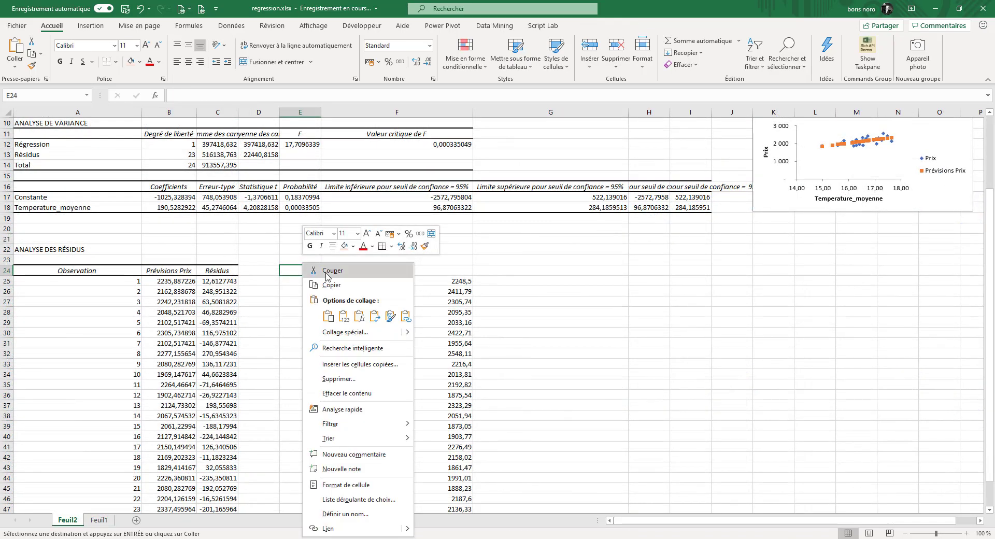
{"action": "left_click", "coordinate": [329, 317]}
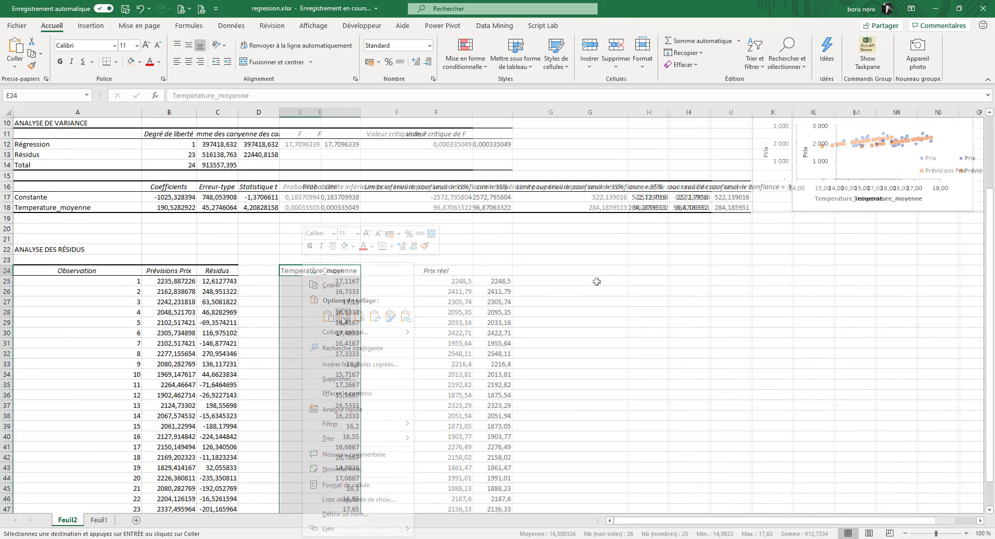
Step: Enter the regression equation y=190,5282922x-1025,328394 as text in cell G23, using the coefficients from the report
{"action": "left_click", "coordinate": [628, 282]}
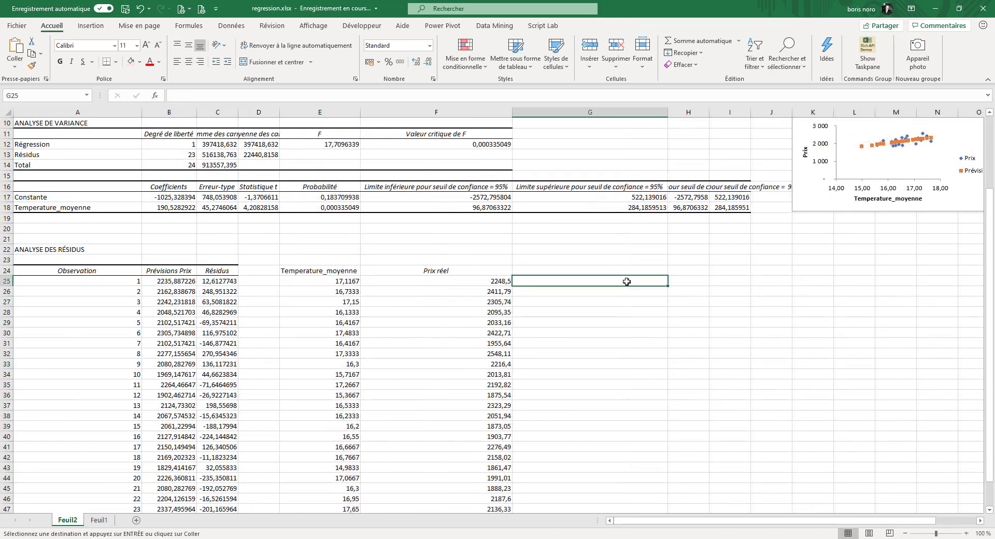
{"action": "left_click", "coordinate": [172, 208]}
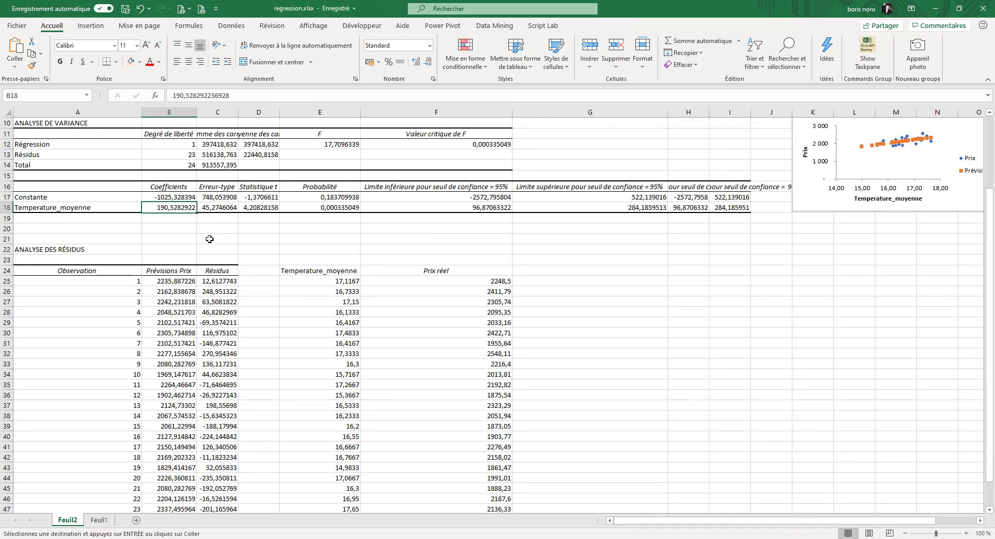
{"action": "left_click", "coordinate": [605, 282]}
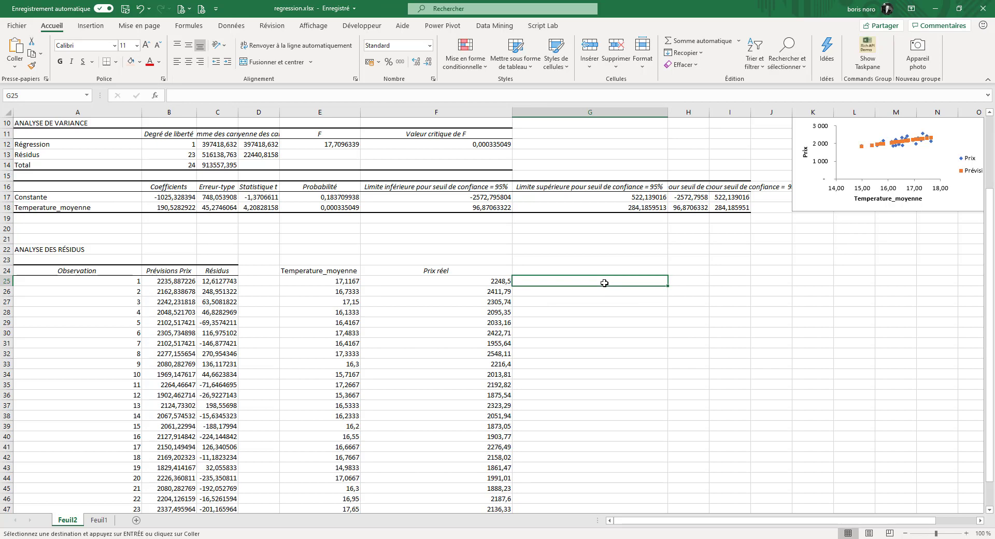
{"action": "left_click", "coordinate": [584, 261]}
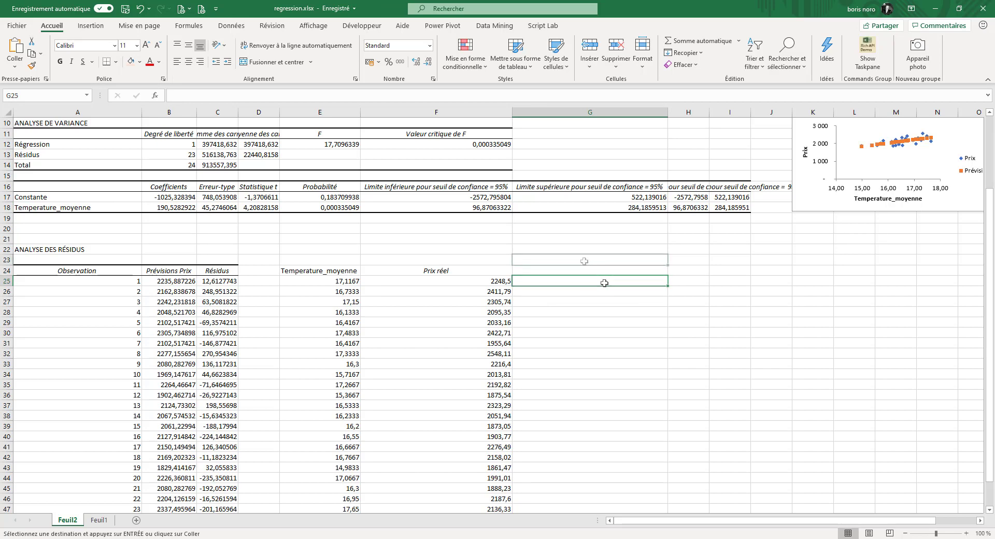
{"action": "type", "text": "y=190,5282922"}
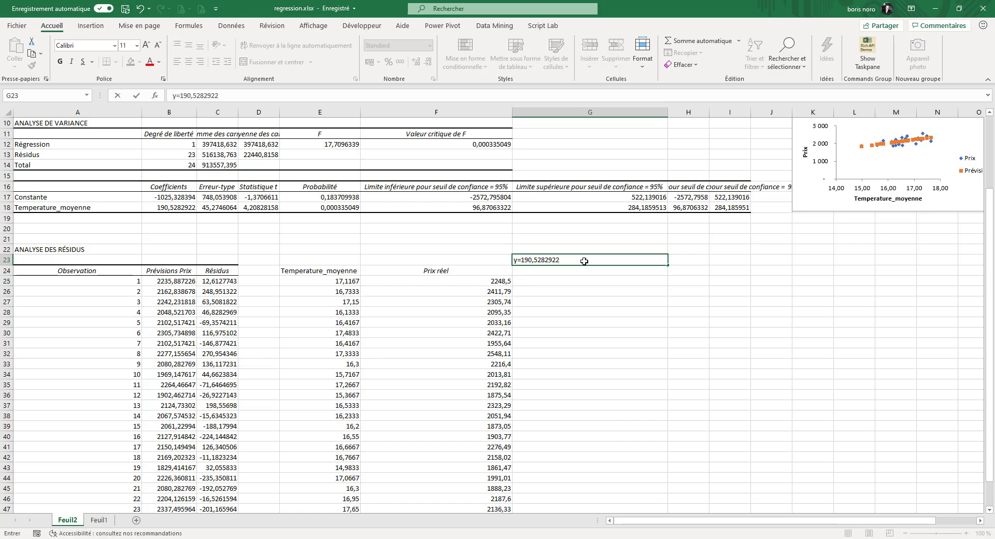
{"action": "type", "text": "x-"}
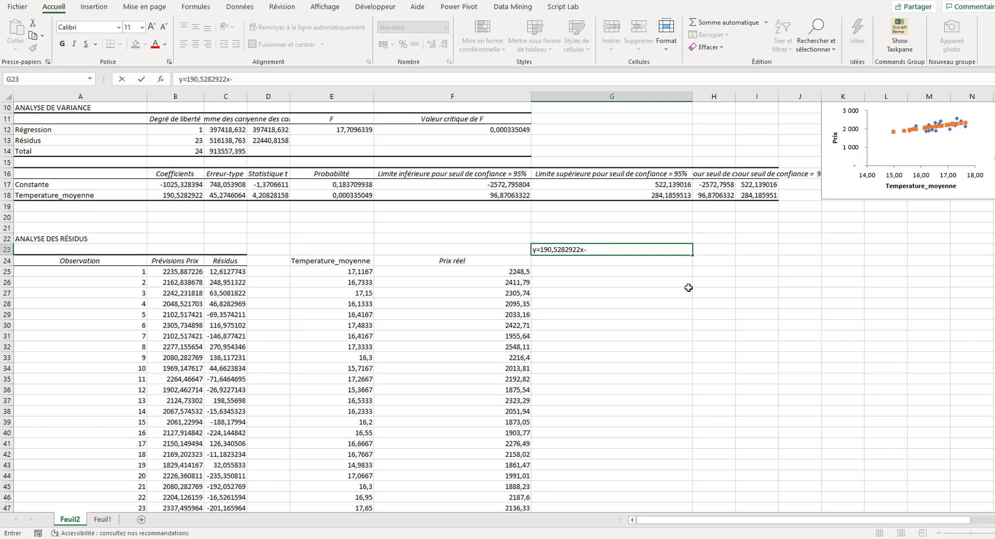
{"action": "type", "text": "1025,328394"}
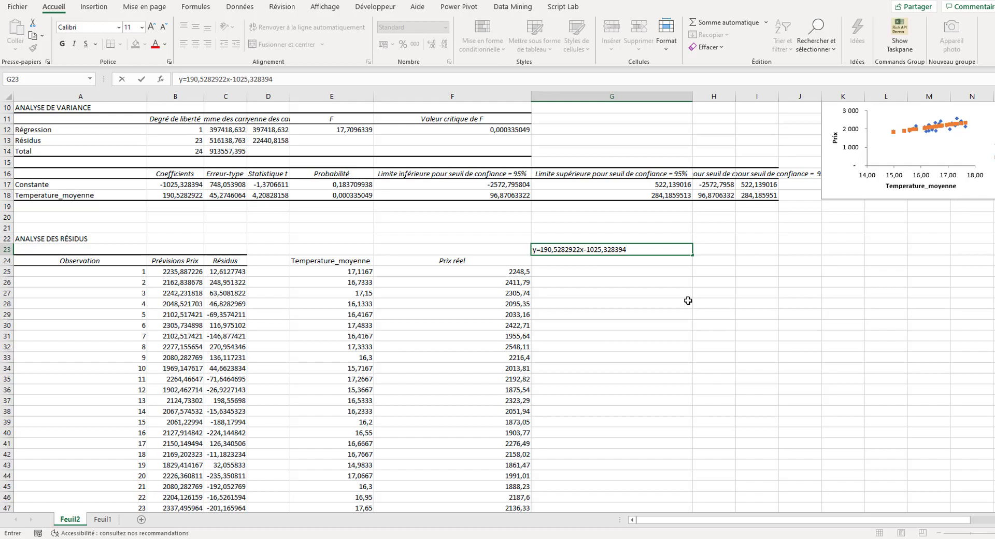
Step: Build the prediction formula =B18*E25+B17 in cell G25 from the two regression coefficients and the first temperature
{"action": "left_click", "coordinate": [564, 272]}
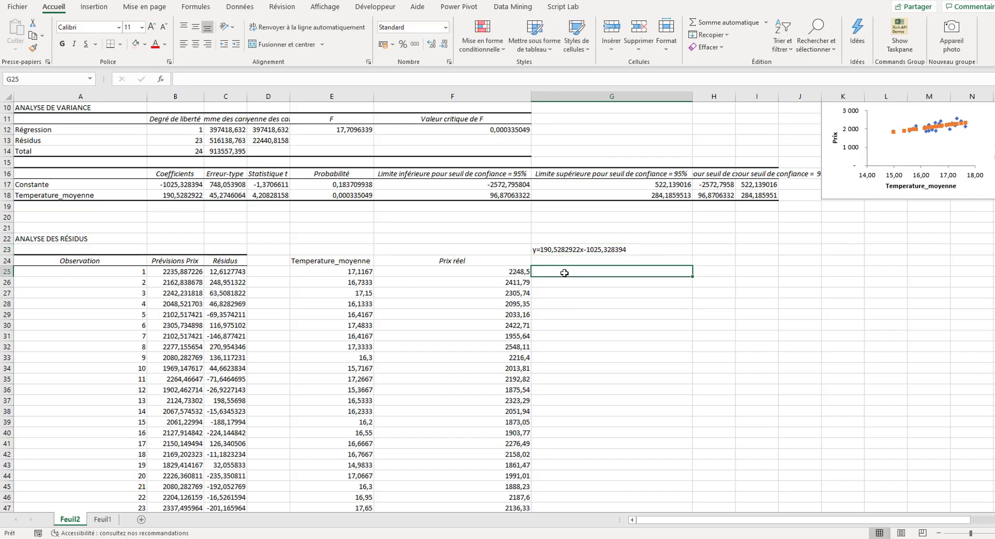
{"action": "type", "text": "="}
{"action": "left_click", "coordinate": [191, 195]}
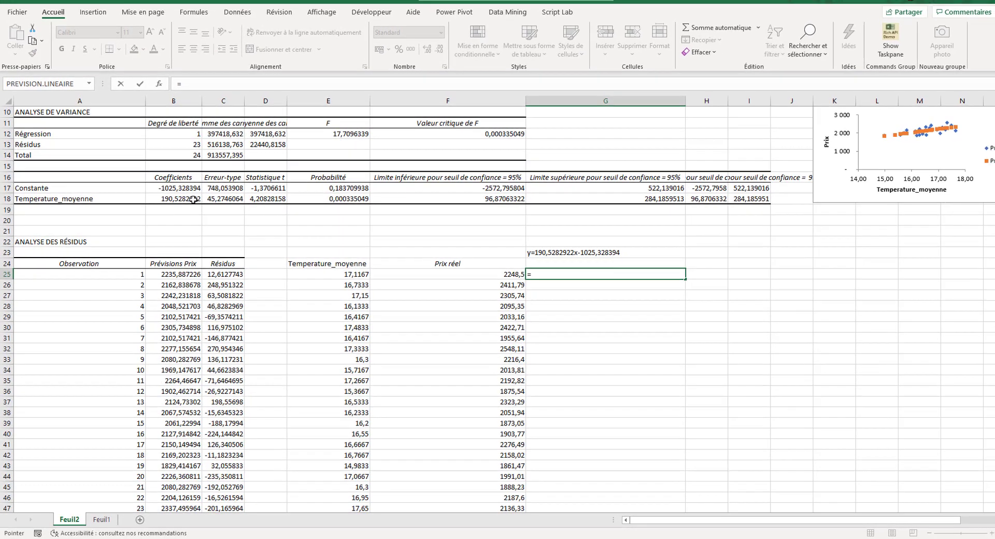
{"action": "type", "text": "*"}
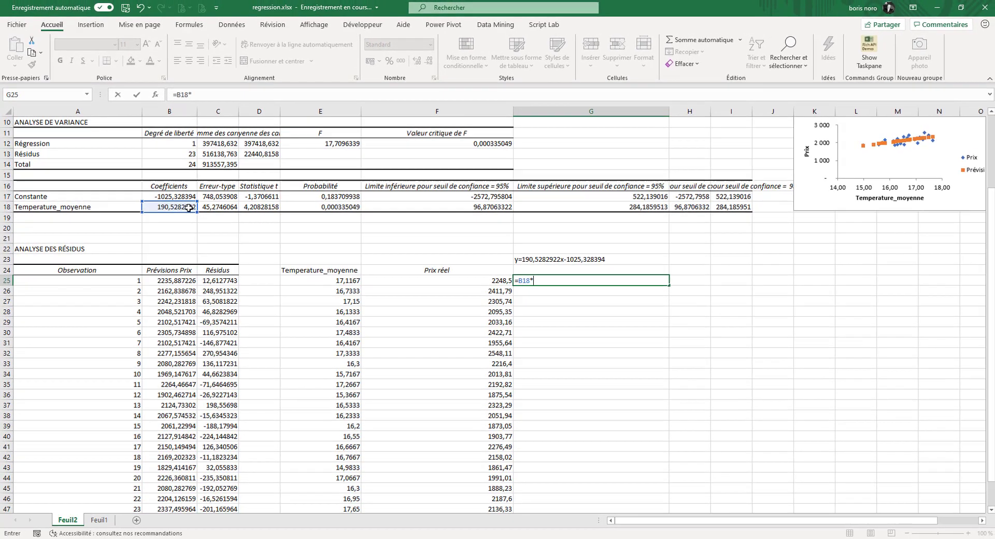
{"action": "left_click", "coordinate": [310, 280]}
{"action": "type", "text": "+"}
{"action": "left_click", "coordinate": [164, 196]}
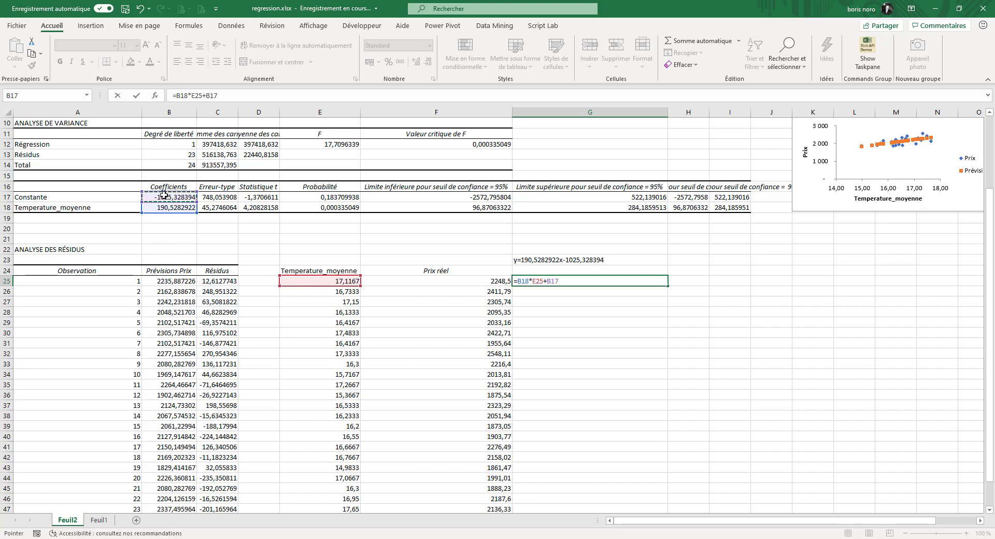
Step: Make the two coefficient references absolute so the G25 formula reads =$B$18*E25+$B$17
{"action": "left_click", "coordinate": [521, 280]}
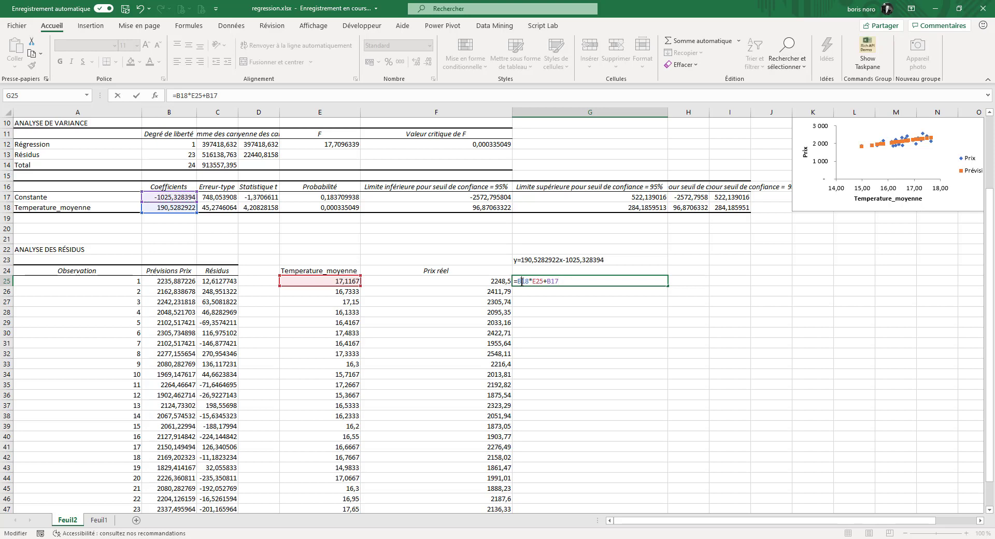
{"action": "key", "text": "F4"}
{"action": "left_click", "coordinate": [556, 280]}
{"action": "key", "text": "F4"}
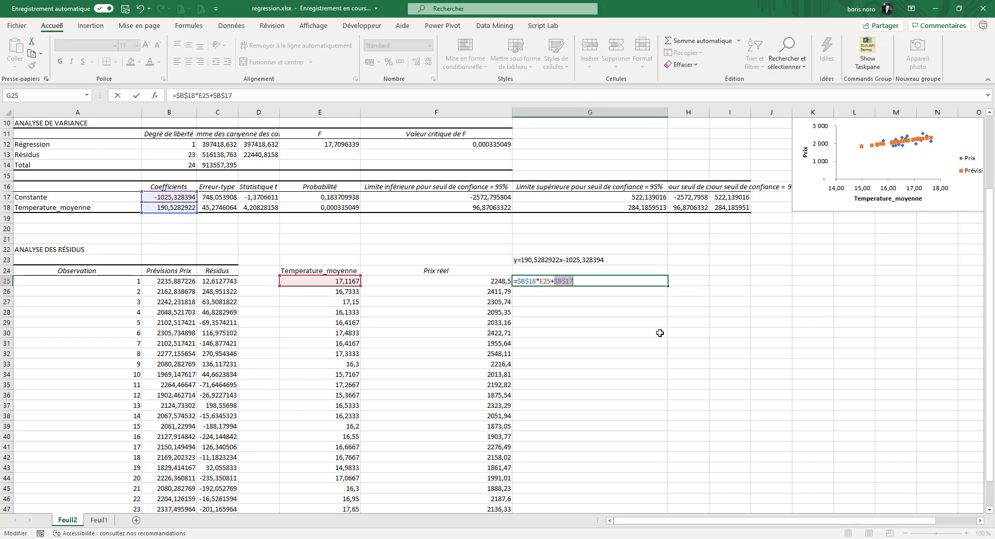
{"action": "key", "text": "ctrl+Return"}
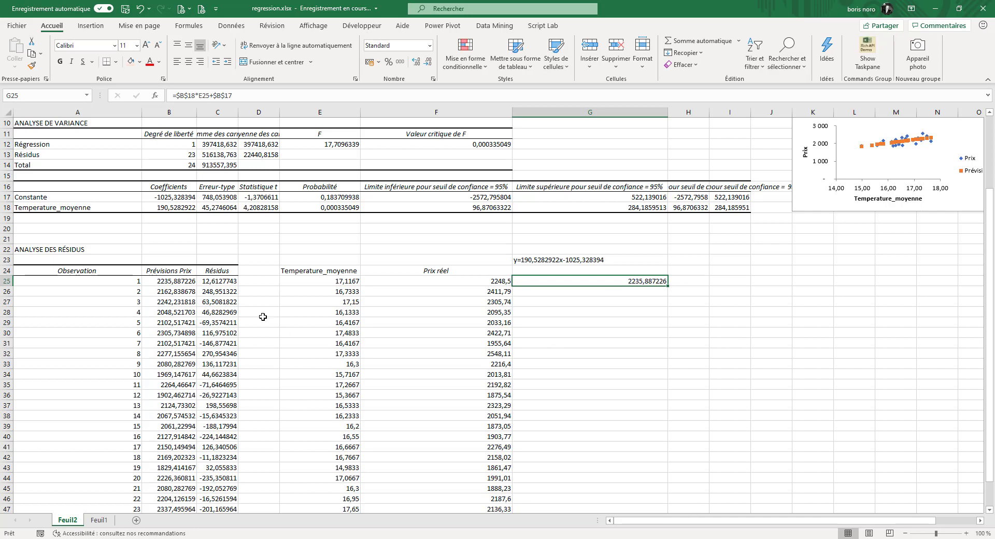
Step: Compare the computed prediction with B25 and fill the G25 formula down through G49
{"action": "left_click", "coordinate": [184, 283]}
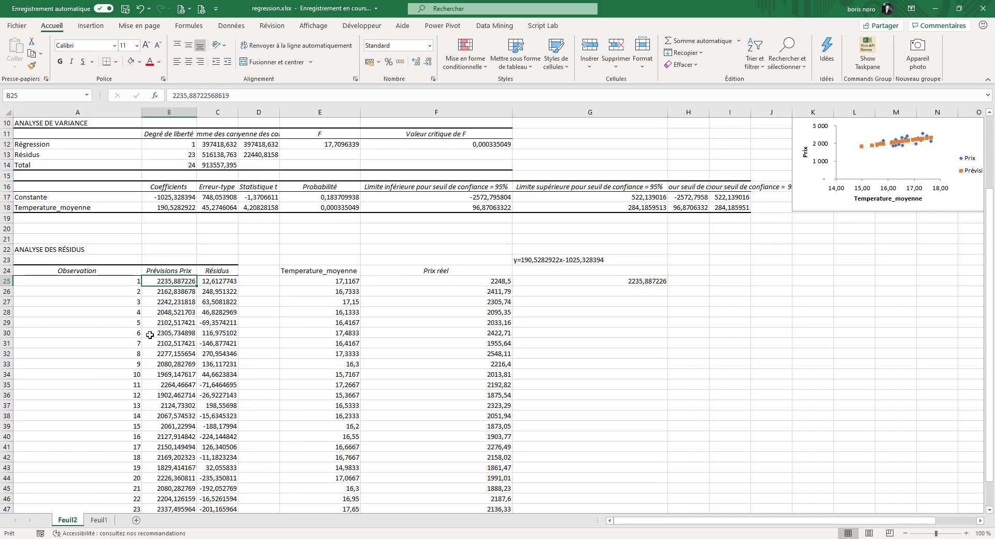
{"action": "left_click", "coordinate": [608, 283]}
{"action": "left_click_drag", "start_coordinate": [667, 286], "coordinate": [644, 486]}
{"action": "key", "text": "Right"}
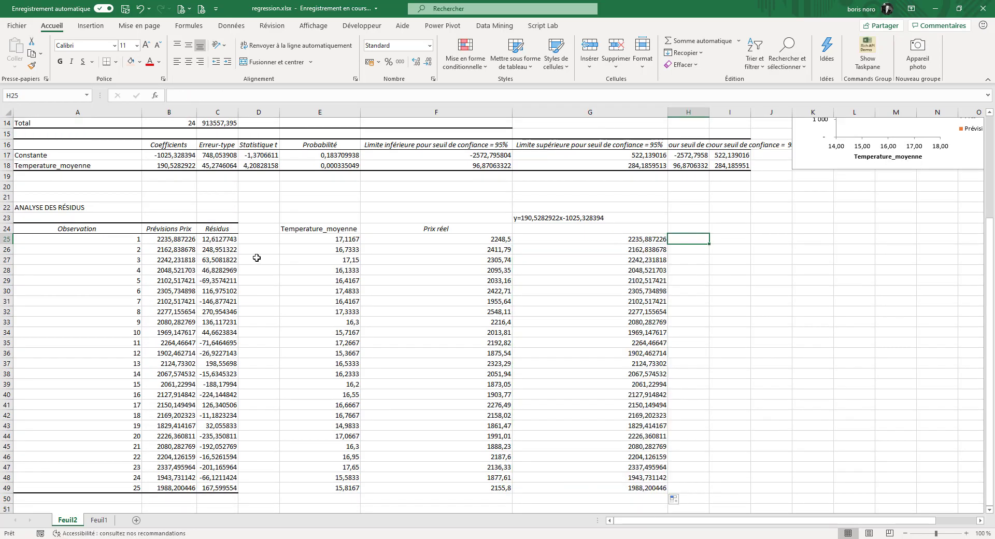
Step: Compute the residuals in column H with =F25-G25 in H25, filled down through H49
{"action": "left_click", "coordinate": [219, 239]}
{"action": "left_click", "coordinate": [695, 239]}
{"action": "type", "text": "="}
{"action": "left_click", "coordinate": [491, 239]}
{"action": "type", "text": "-"}
{"action": "left_click", "coordinate": [604, 240]}
{"action": "key", "text": "Return"}
{"action": "left_click", "coordinate": [688, 240]}
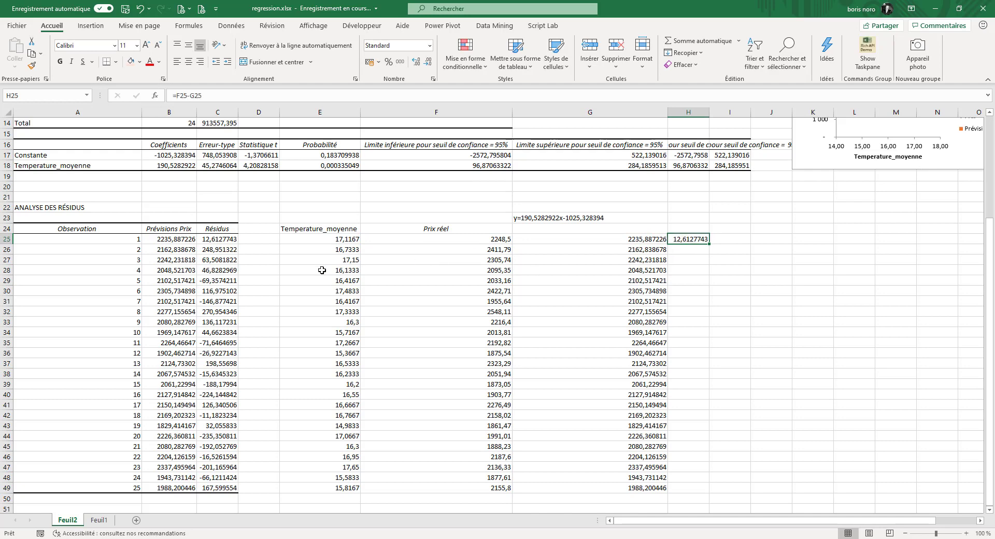
{"action": "left_click_drag", "start_coordinate": [702, 245], "coordinate": [704, 490]}
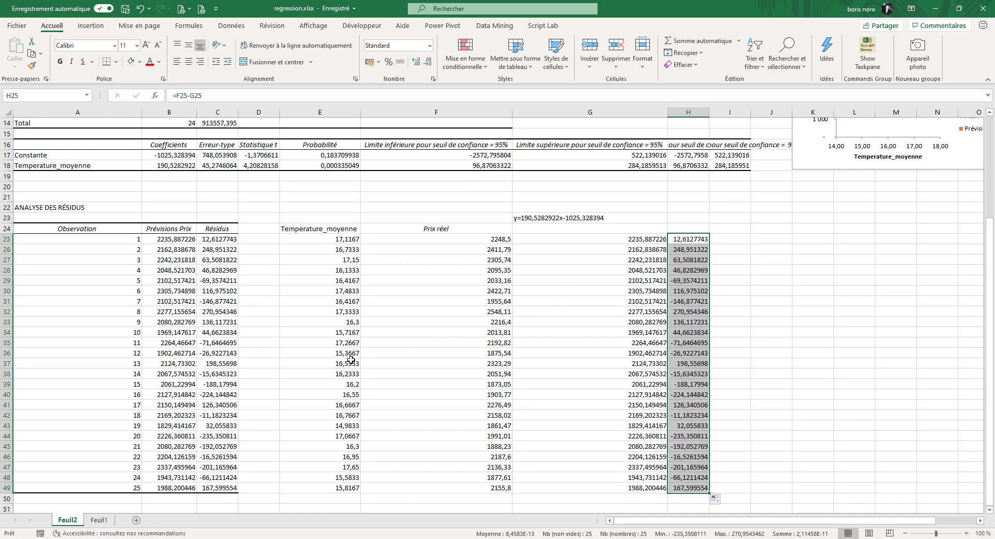
Step: Check the average temperature trendline on Feuil1 and highlight Temperature_moyenne's probability, cell E18 on Feuil2, with a light orange fill
{"action": "left_click", "coordinate": [99, 520]}
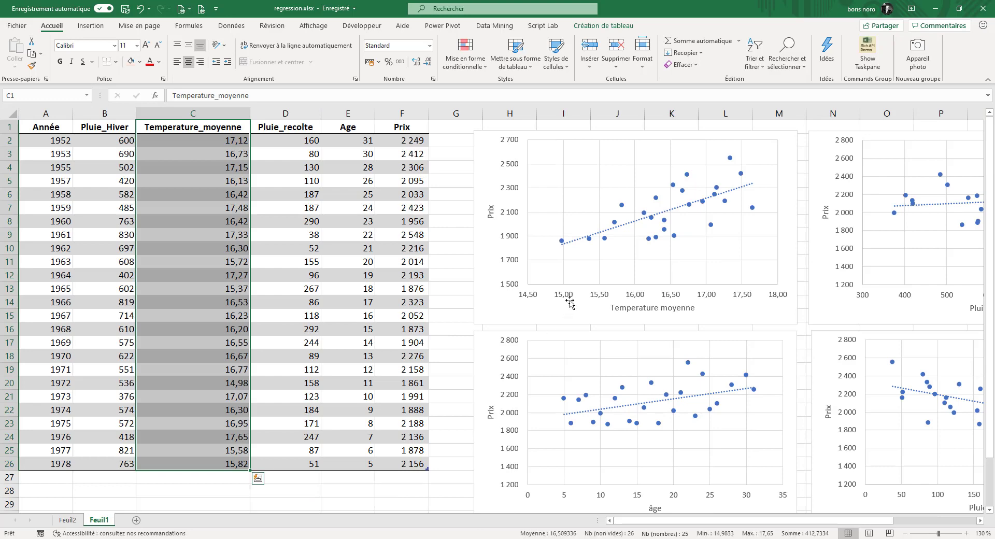
{"action": "left_click", "coordinate": [626, 230]}
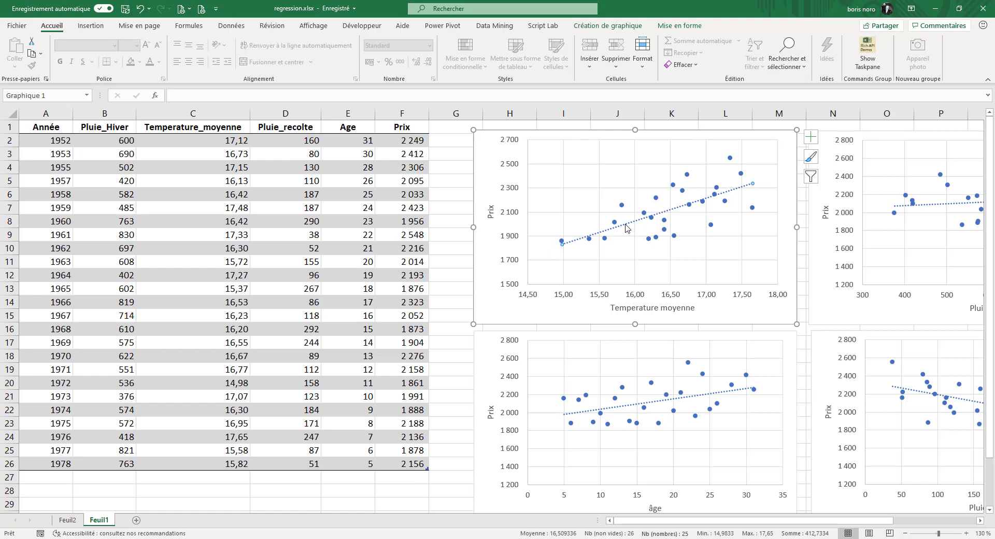
{"action": "key", "text": "ctrl+Page_Up"}
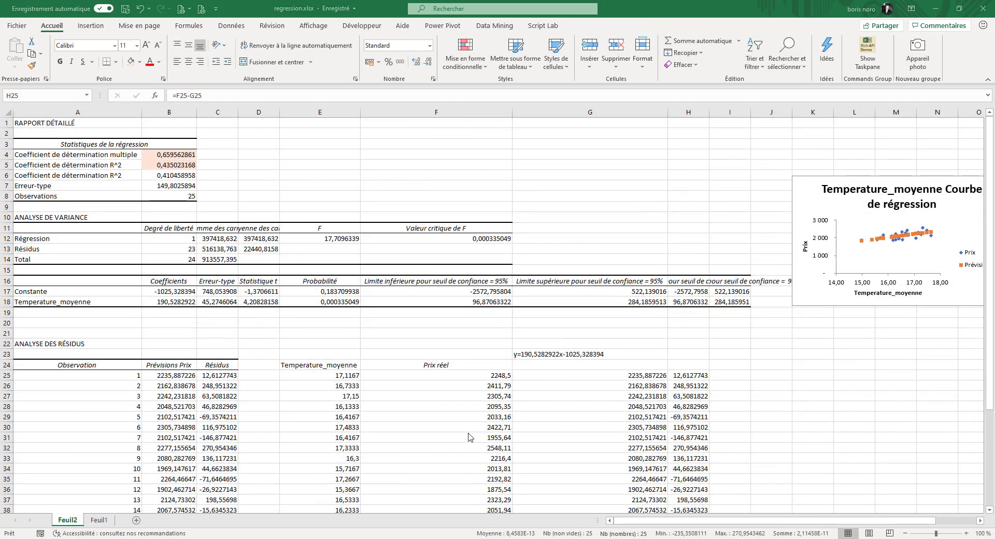
{"action": "key", "text": "ctrl+v"}
{"action": "left_click", "coordinate": [346, 303]}
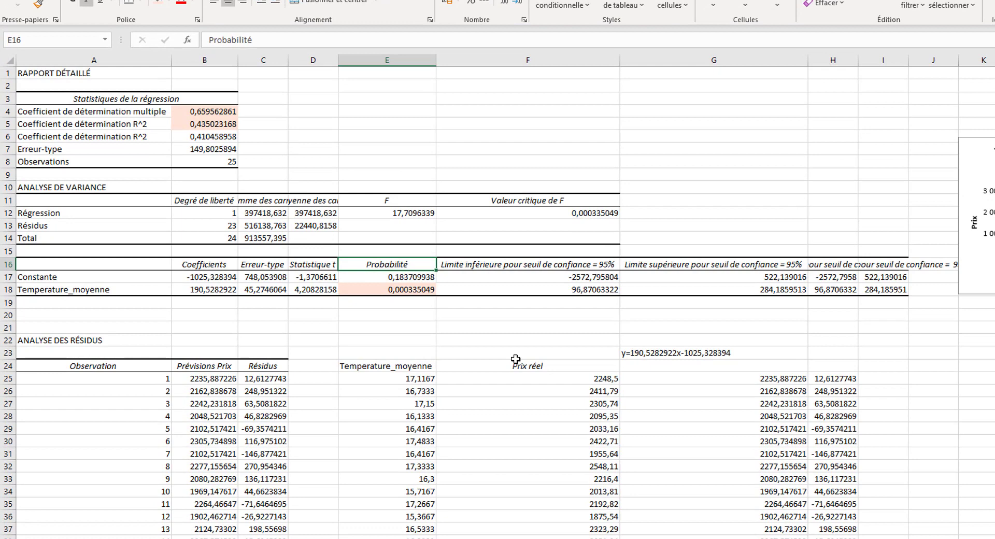
{"action": "left_click", "coordinate": [421, 291]}
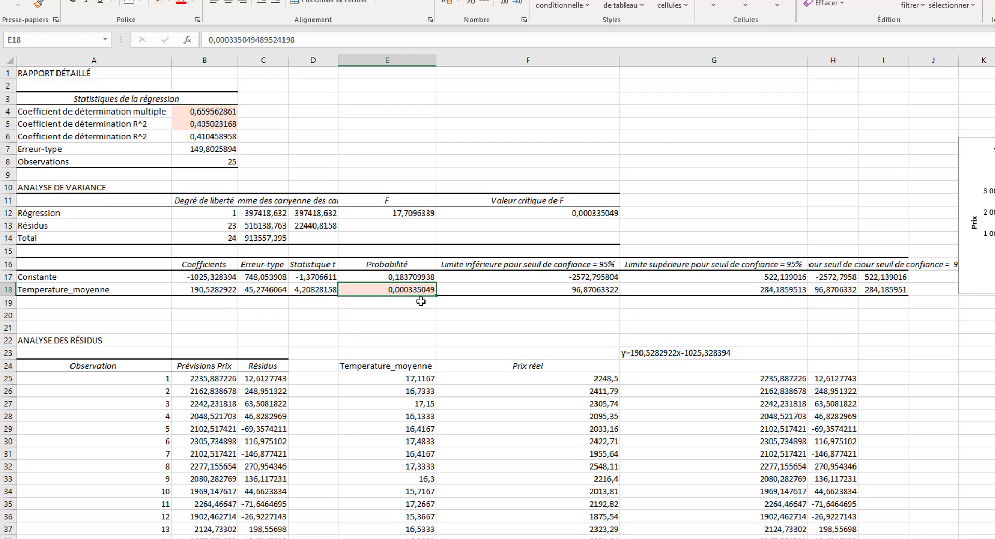
Step: Calculate the complement of the Temperature_moyenne probability with =1-E18 in cell E20
{"action": "left_click", "coordinate": [421, 301]}
{"action": "left_click", "coordinate": [397, 314]}
{"action": "type", "text": "=1-"}
{"action": "left_click", "coordinate": [415, 289]}
{"action": "key", "text": "Return"}
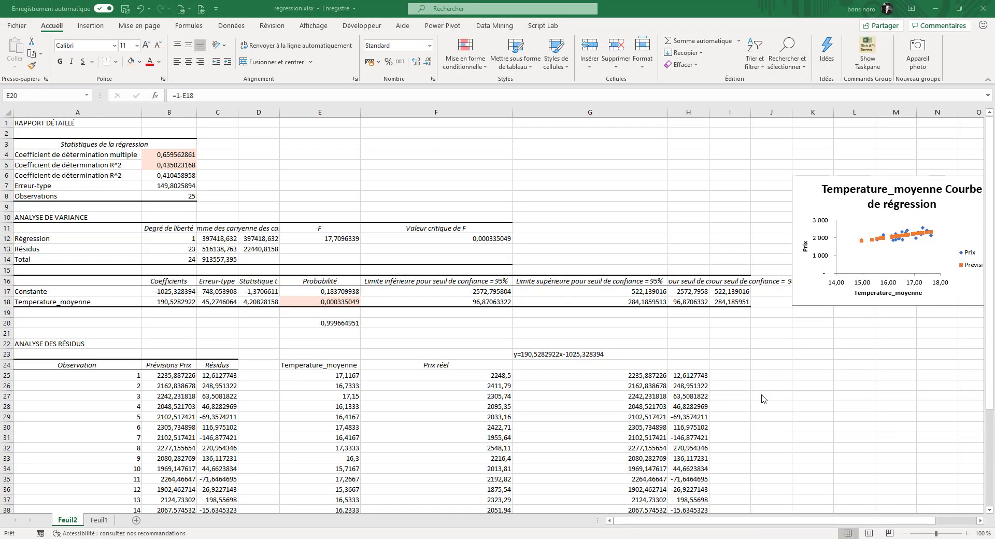
Step: Run a multiple linear regression of Prix on Feuil1 with X range $B$1:$E$26, residuals and regression curves off, output to a new sheet
{"action": "left_click", "coordinate": [99, 520]}
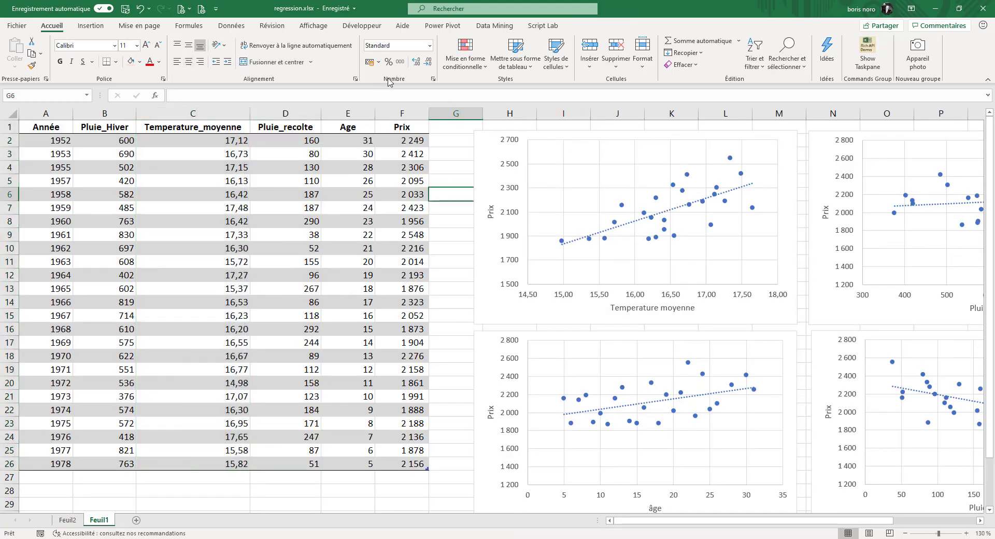
{"action": "left_click", "coordinate": [232, 26]}
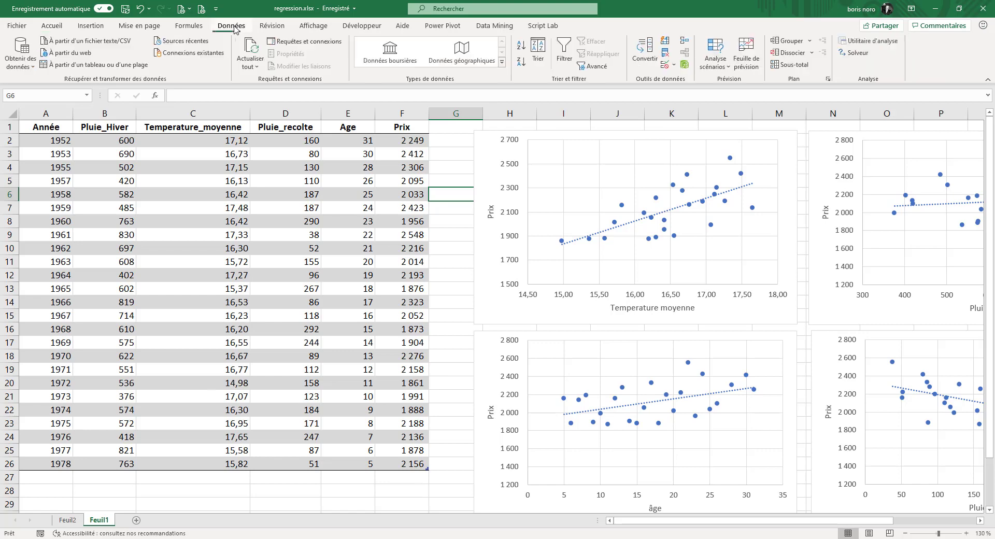
{"action": "left_click", "coordinate": [870, 41]}
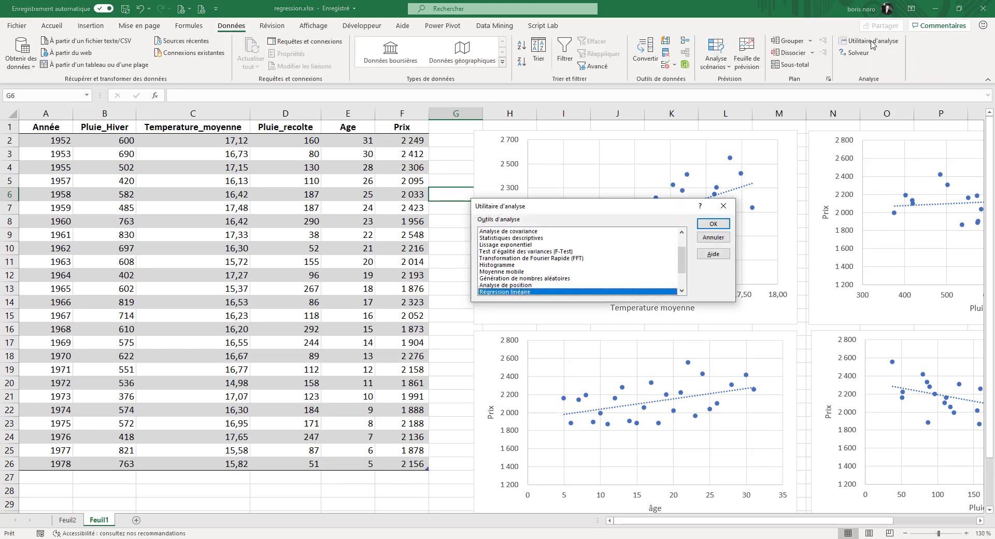
{"action": "left_click", "coordinate": [714, 223]}
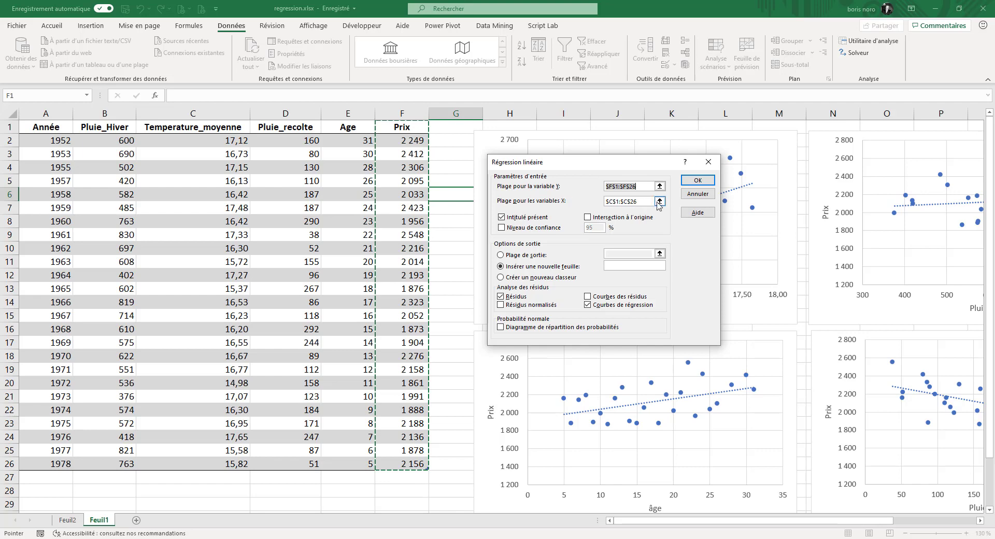
{"action": "left_click", "coordinate": [660, 201]}
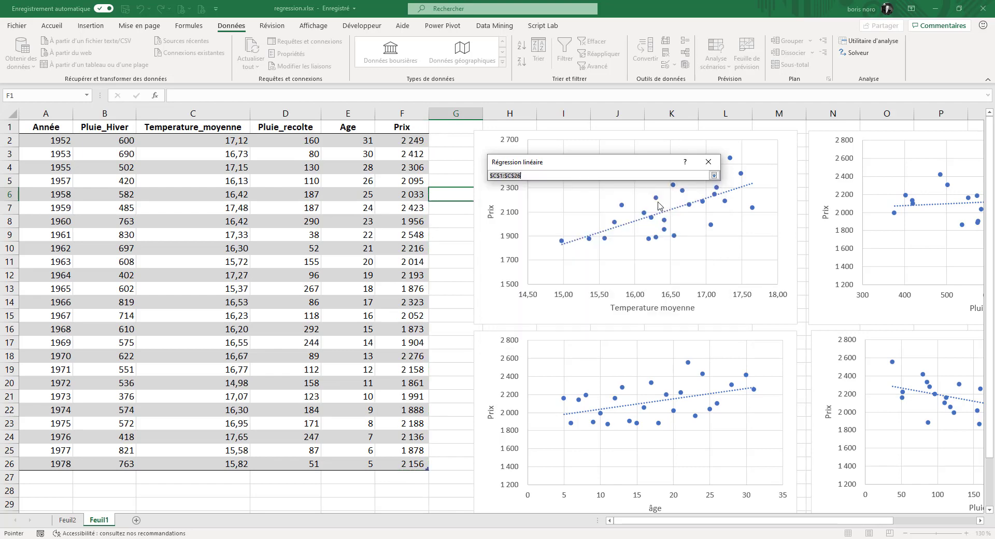
{"action": "left_click", "coordinate": [115, 126]}
{"action": "left_click_drag", "start_coordinate": [115, 126], "coordinate": [351, 138]}
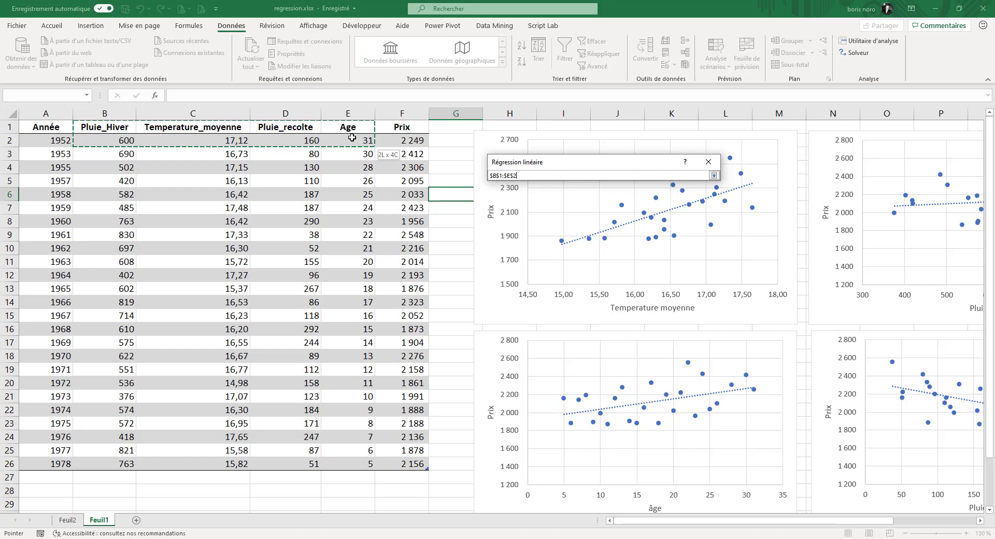
{"action": "left_click_drag", "start_coordinate": [352, 137], "coordinate": [358, 464]}
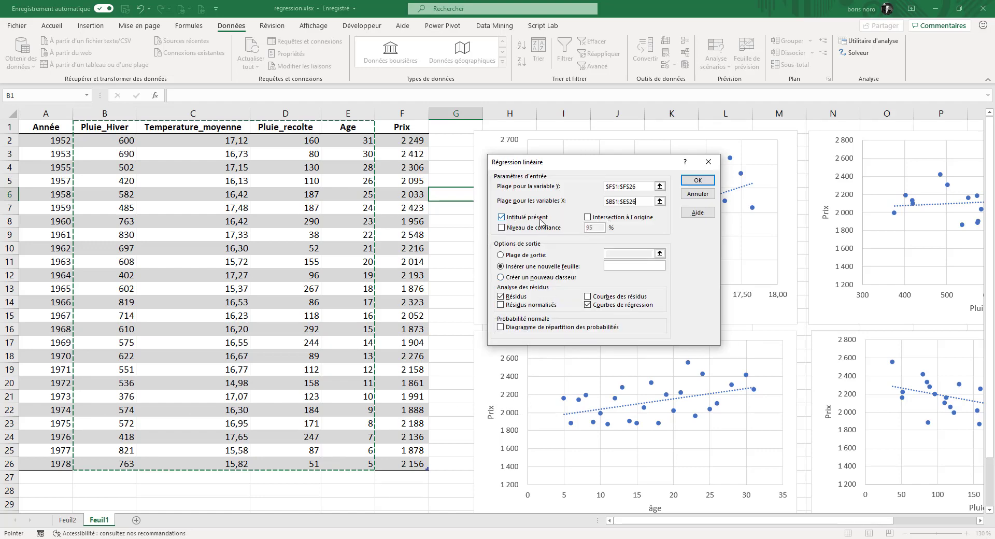
{"action": "left_click", "coordinate": [500, 297]}
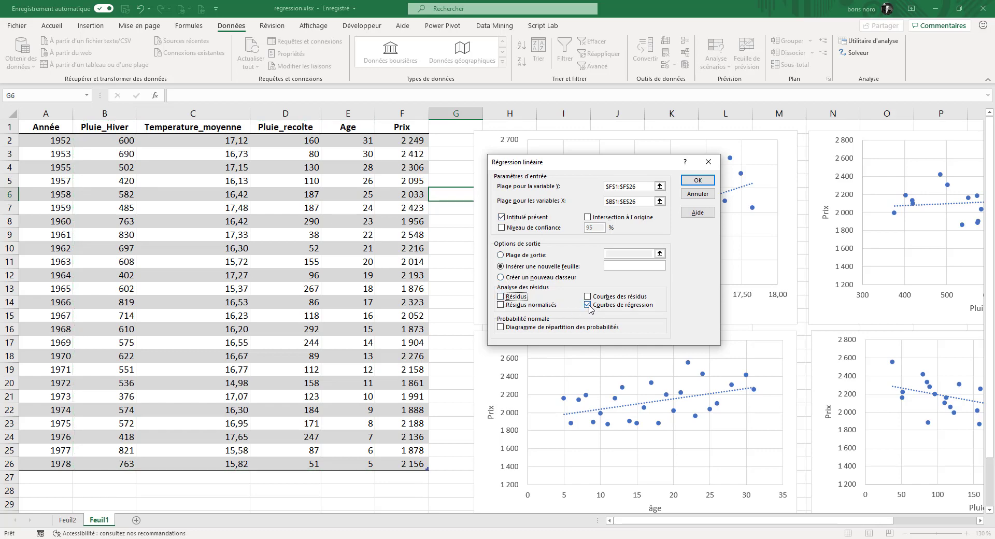
{"action": "left_click", "coordinate": [698, 180]}
Step: Fit the widths of columns A, C, D and E in the new regression report to their contents
{"action": "double_click", "coordinate": [150, 113]}
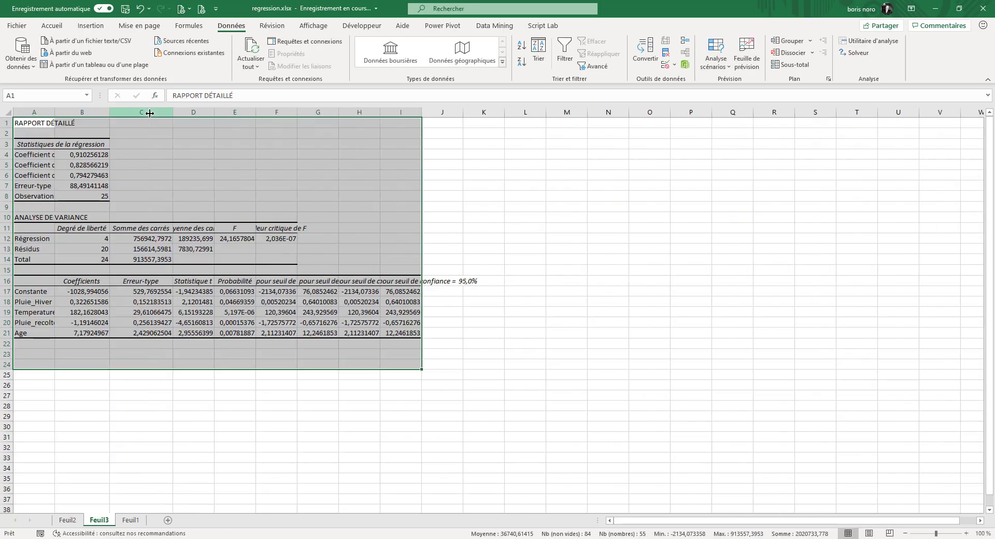
{"action": "double_click", "coordinate": [214, 112]}
{"action": "double_click", "coordinate": [284, 112]}
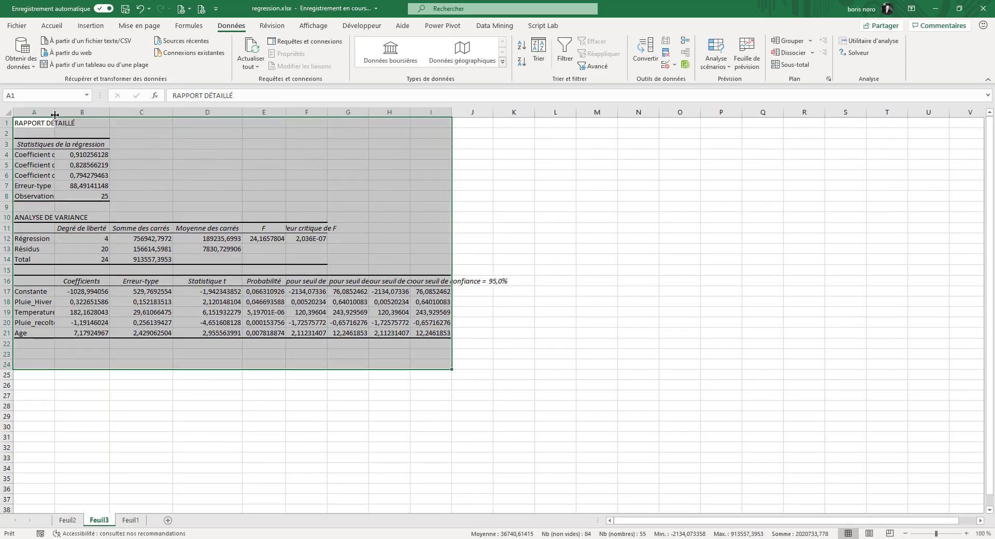
{"action": "double_click", "coordinate": [55, 112]}
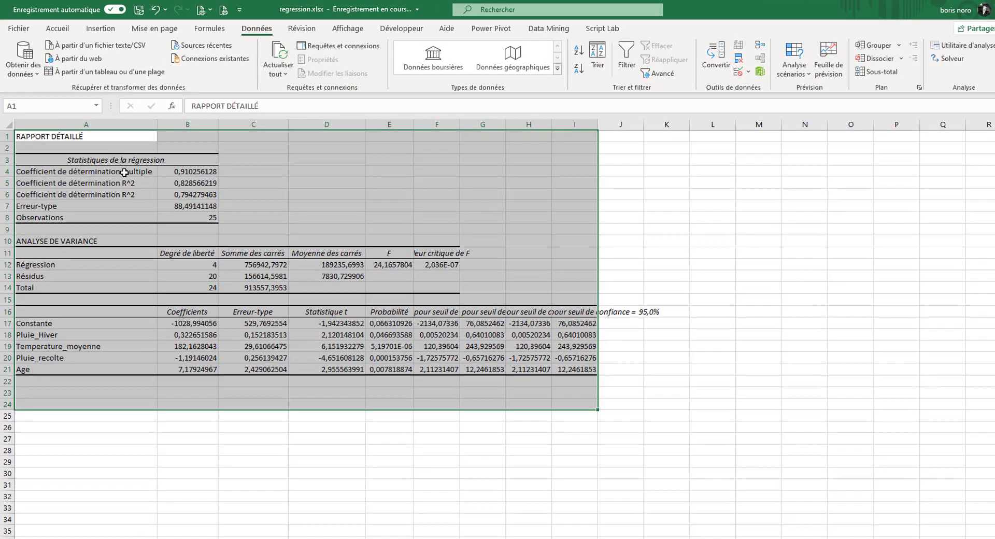
Step: Compare the multiple determination coefficients of the Feuil3 and Feuil2 reports, and examine the four explanatory variables and first R^2 on Feuil3
{"action": "left_click", "coordinate": [114, 157]}
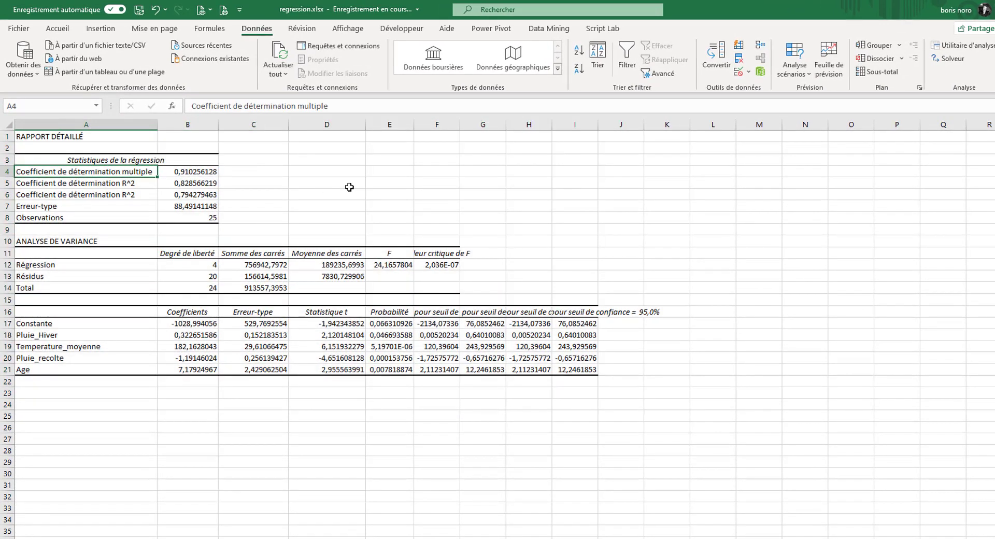
{"action": "left_click", "coordinate": [177, 173]}
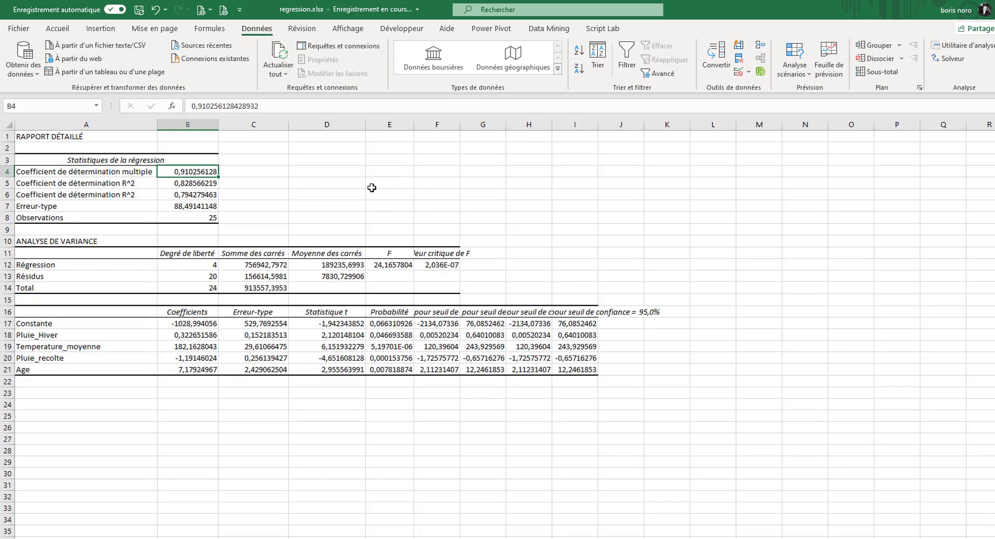
{"action": "left_click", "coordinate": [133, 538]}
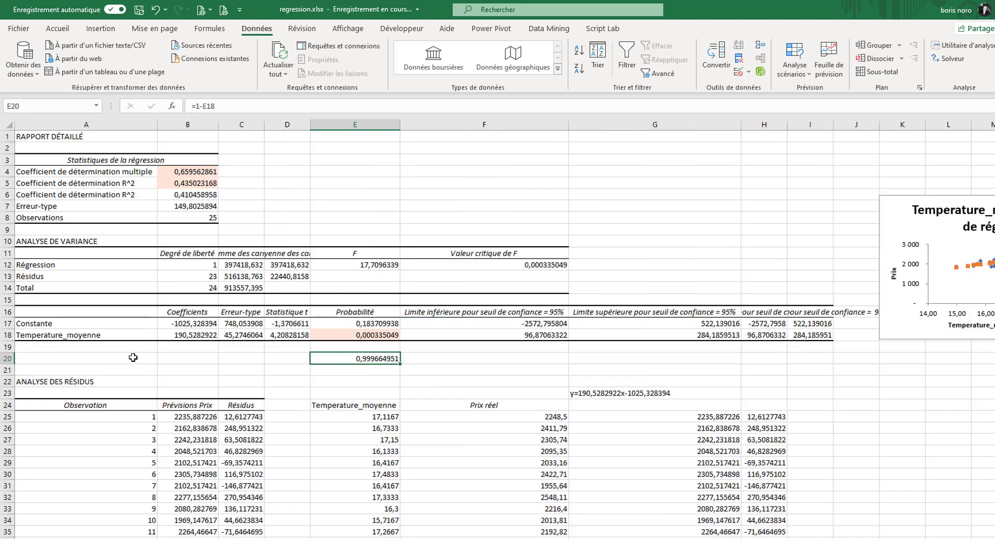
{"action": "left_click", "coordinate": [174, 172]}
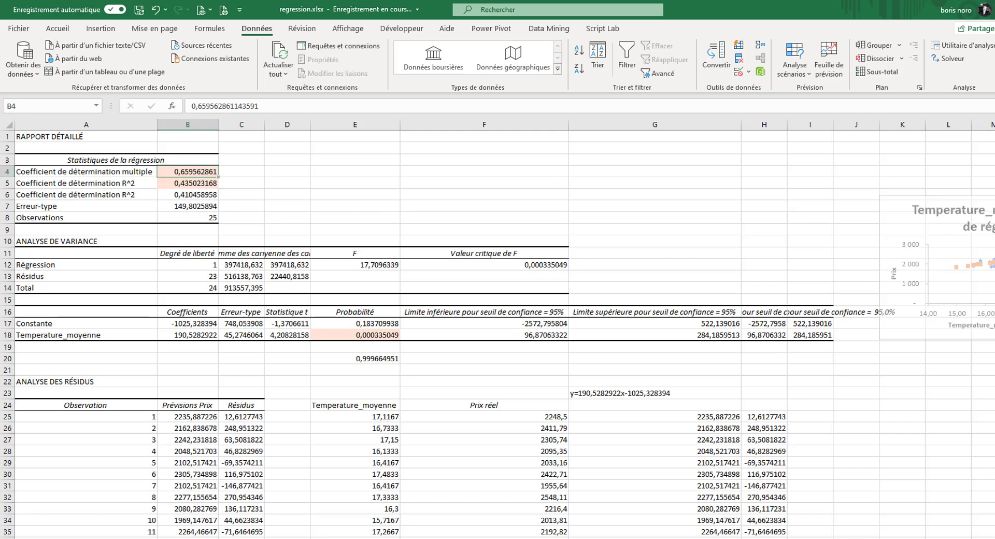
{"action": "left_click", "coordinate": [259, 538]}
{"action": "left_click_drag", "start_coordinate": [87, 337], "coordinate": [93, 364]}
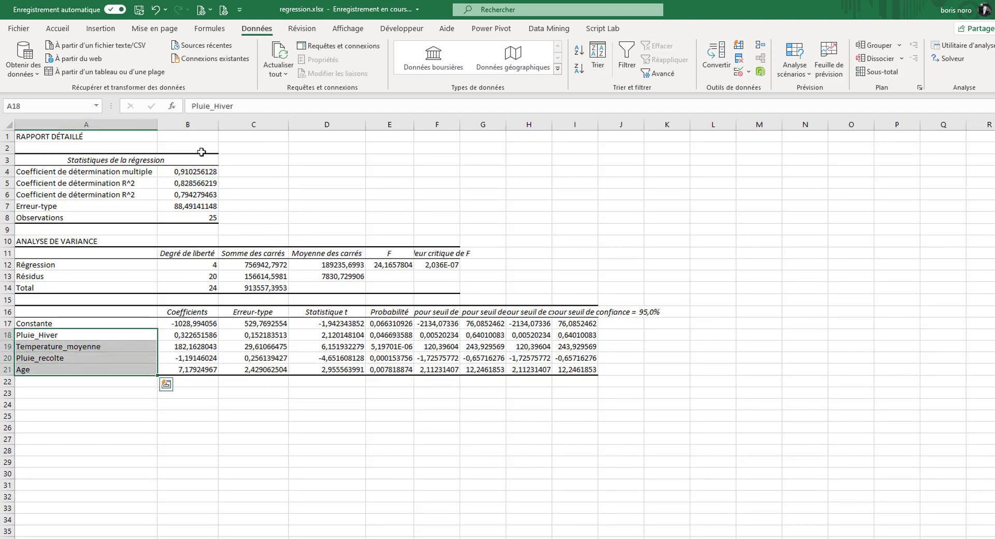
{"action": "left_click", "coordinate": [198, 172]}
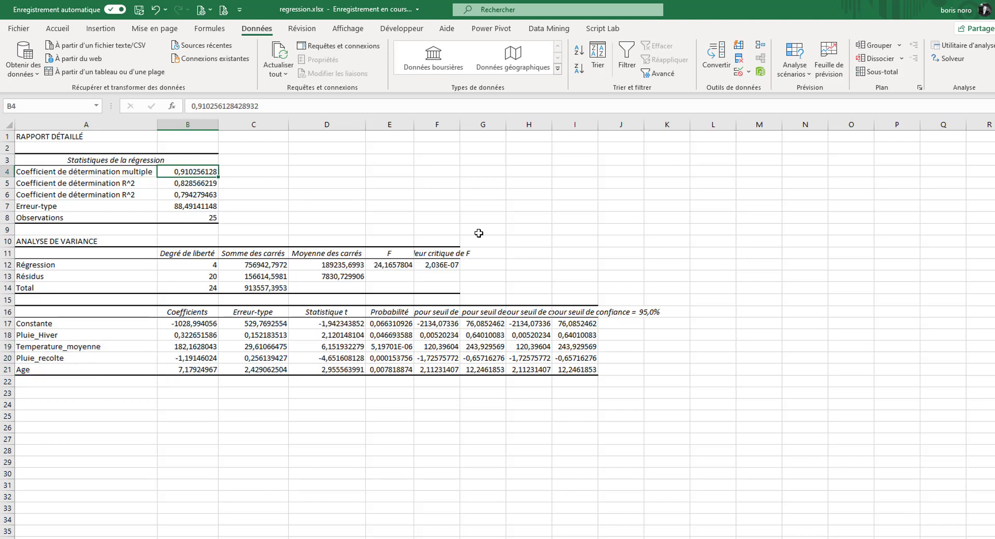
{"action": "left_click", "coordinate": [130, 183]}
{"action": "left_click", "coordinate": [206, 185]}
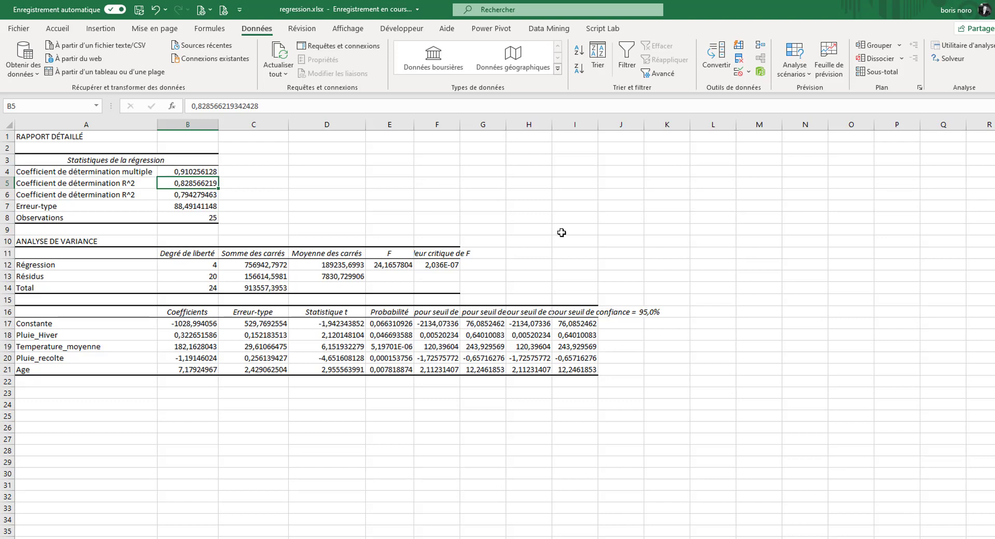
Step: Widen column E of the multiple regression report and examine the probabilities of the four explanatory variables in E18:E21
{"action": "left_click", "coordinate": [392, 335]}
{"action": "left_click_drag", "start_coordinate": [392, 335], "coordinate": [396, 370]}
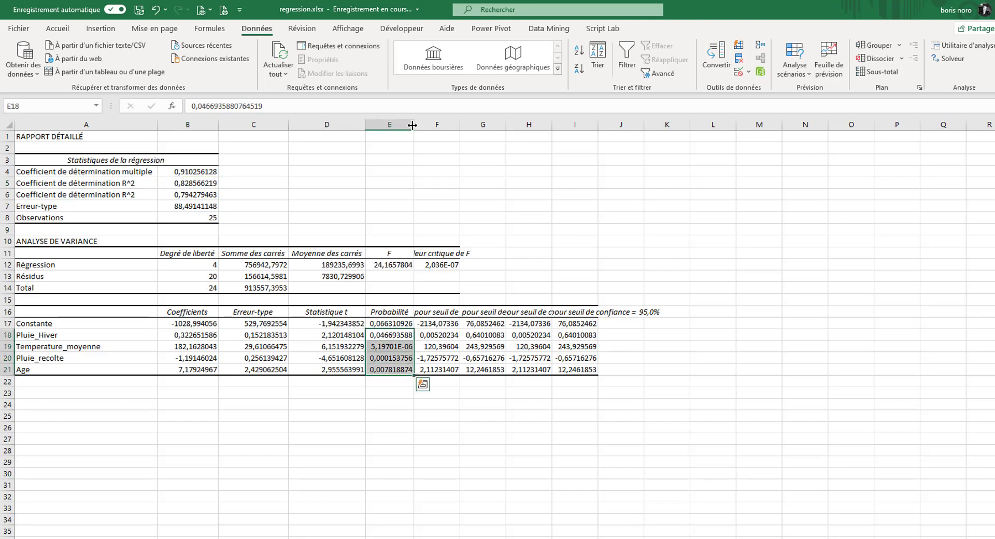
{"action": "left_click_drag", "start_coordinate": [412, 124], "coordinate": [442, 125]}
{"action": "left_click_drag", "start_coordinate": [78, 335], "coordinate": [86, 367]}
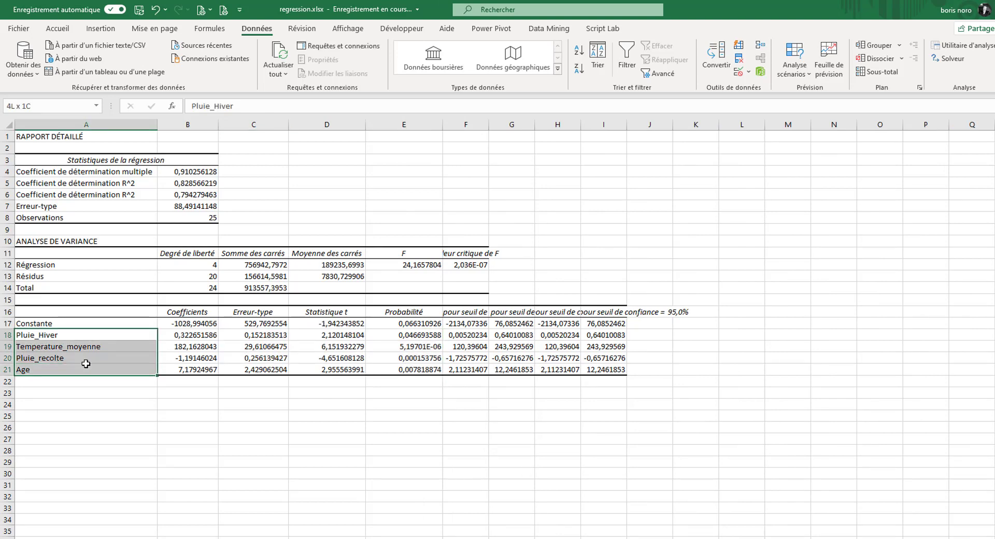
{"action": "left_click_drag", "start_coordinate": [415, 338], "coordinate": [415, 369]}
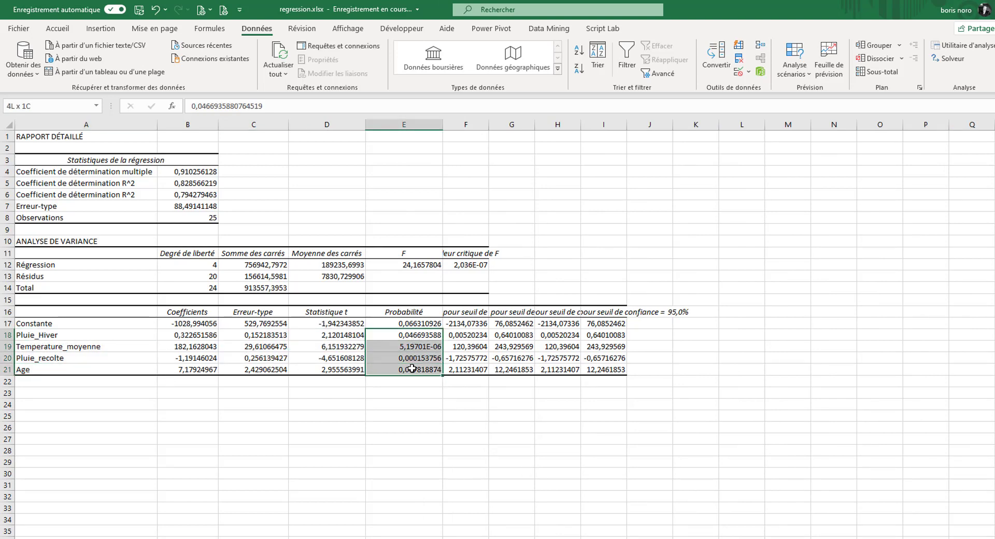
{"action": "left_click", "coordinate": [471, 429]}
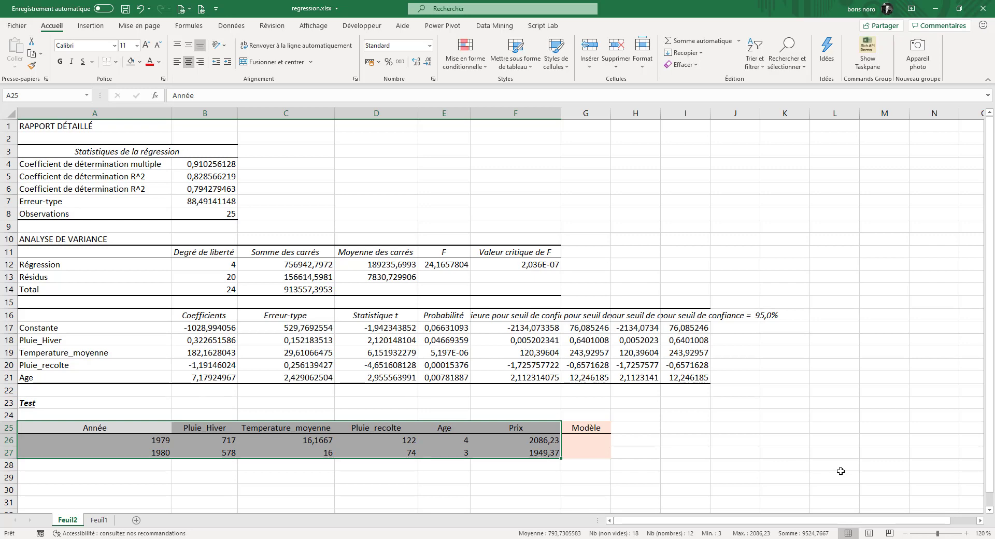
Step: Start the 1979 Modèle formula in G26 with the Pluie_Hiver and Temperature_moyenne terms, =B18*B26+B19*C26+
{"action": "left_click_drag", "start_coordinate": [518, 428], "coordinate": [538, 449]}
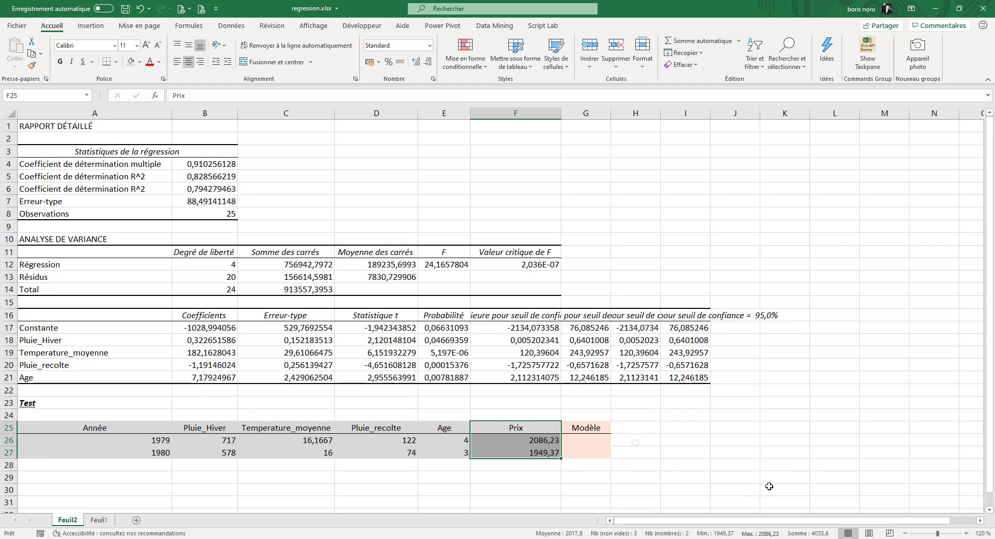
{"action": "left_click", "coordinate": [606, 440]}
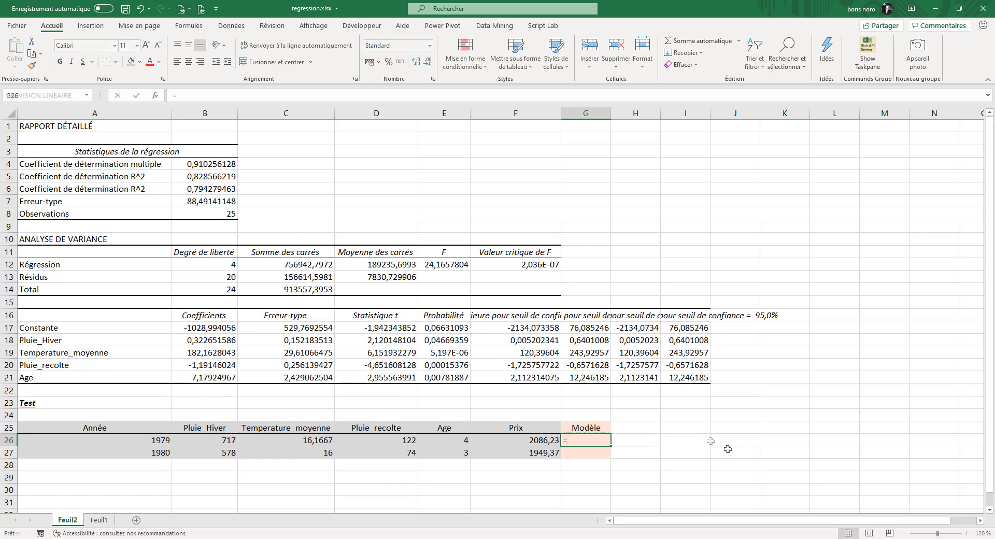
{"action": "type", "text": "="}
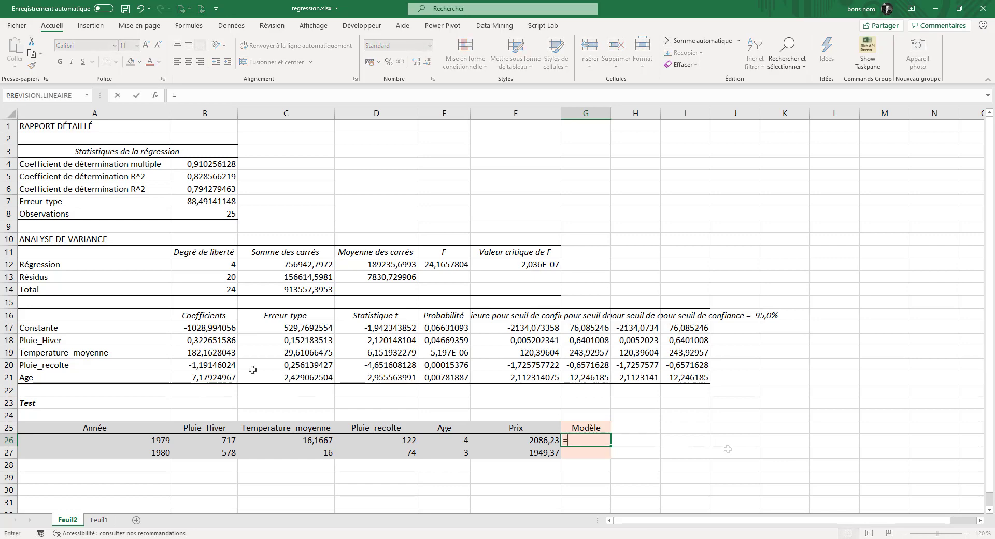
{"action": "left_click", "coordinate": [212, 342]}
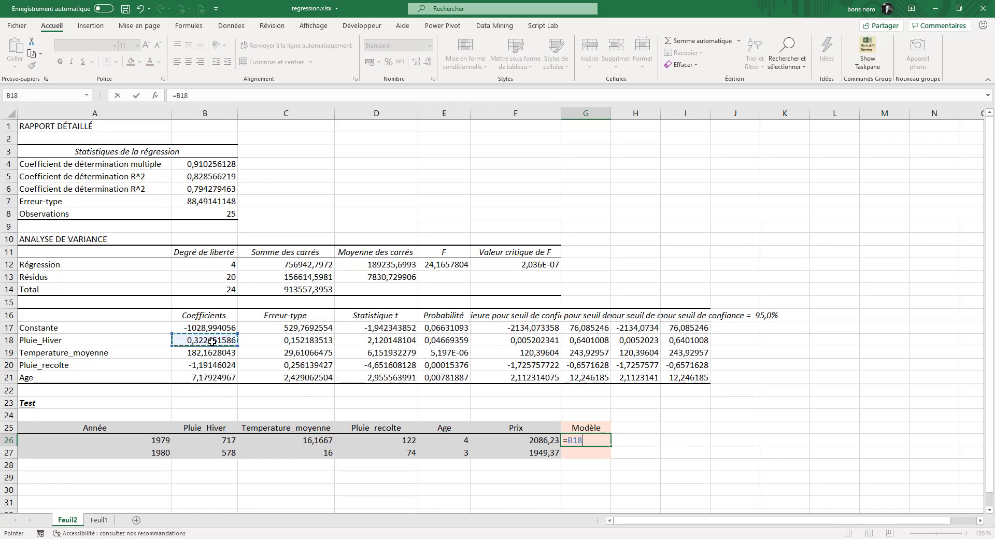
{"action": "type", "text": "*"}
{"action": "left_click", "coordinate": [216, 440]}
{"action": "type", "text": "+"}
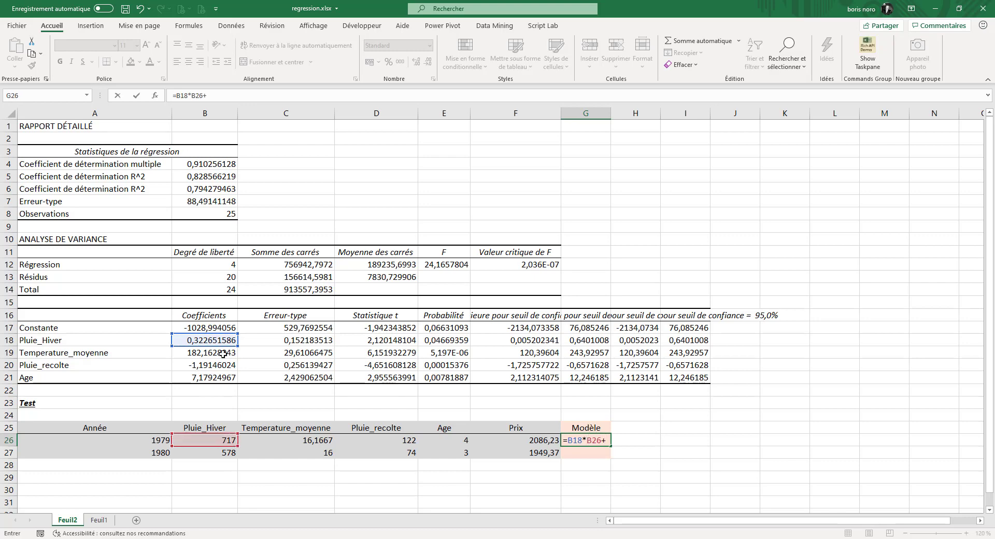
{"action": "left_click", "coordinate": [223, 354]}
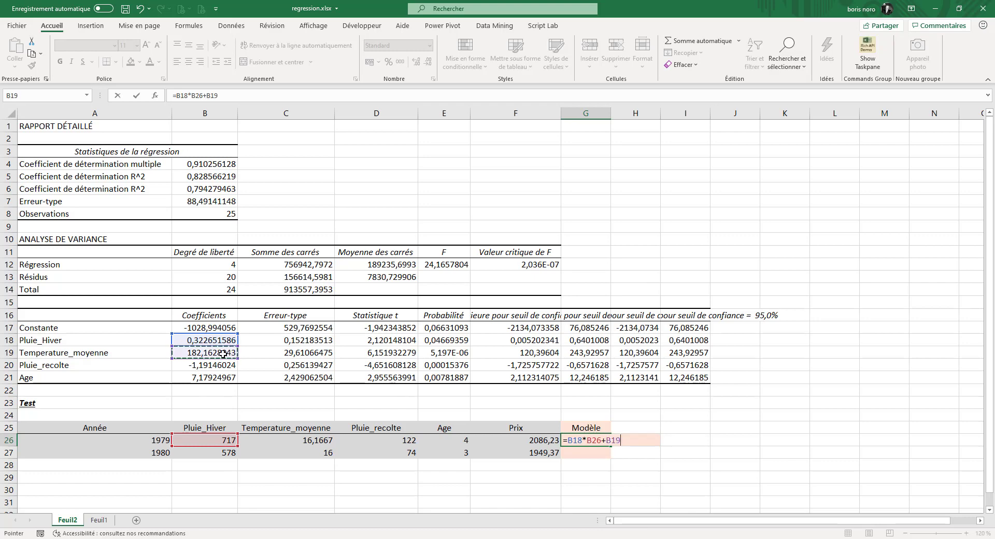
{"action": "type", "text": "*"}
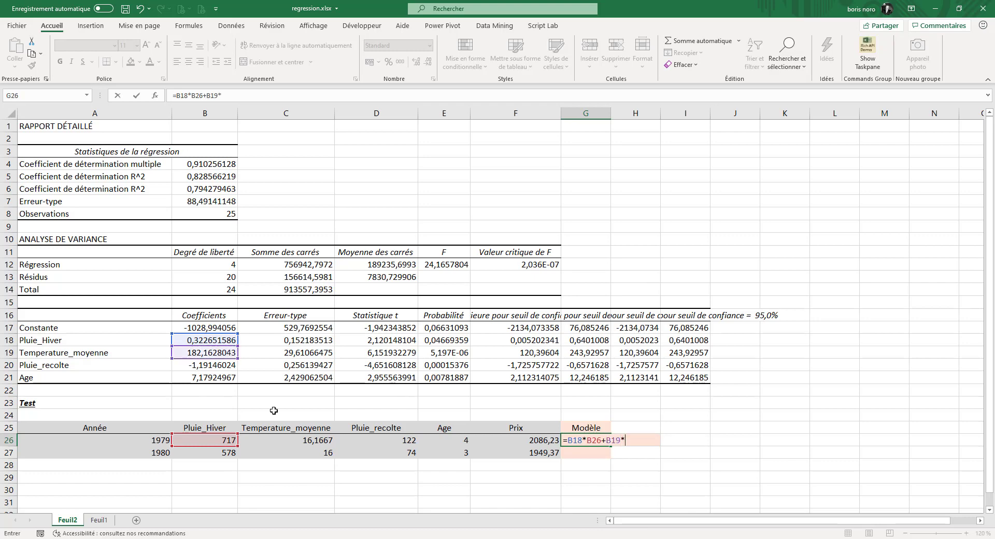
{"action": "left_click", "coordinate": [294, 440]}
{"action": "type", "text": "+"}
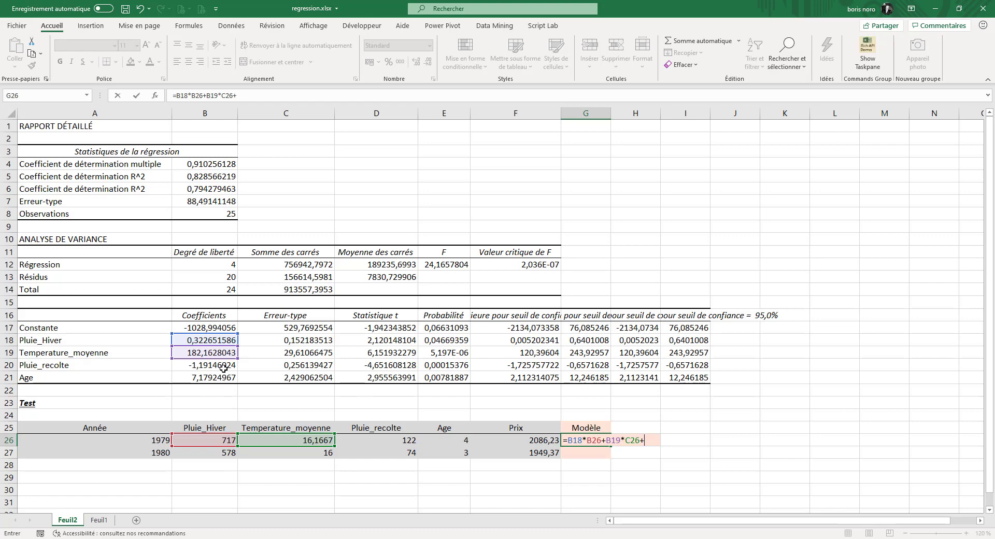
Step: Complete G26 as =$B$18*B26+$B$19*C26+$B$20*D26+$B$21*E26+$B$17, with absolute coefficient references, and fill it down to G27
{"action": "left_click", "coordinate": [223, 367]}
{"action": "type", "text": "*"}
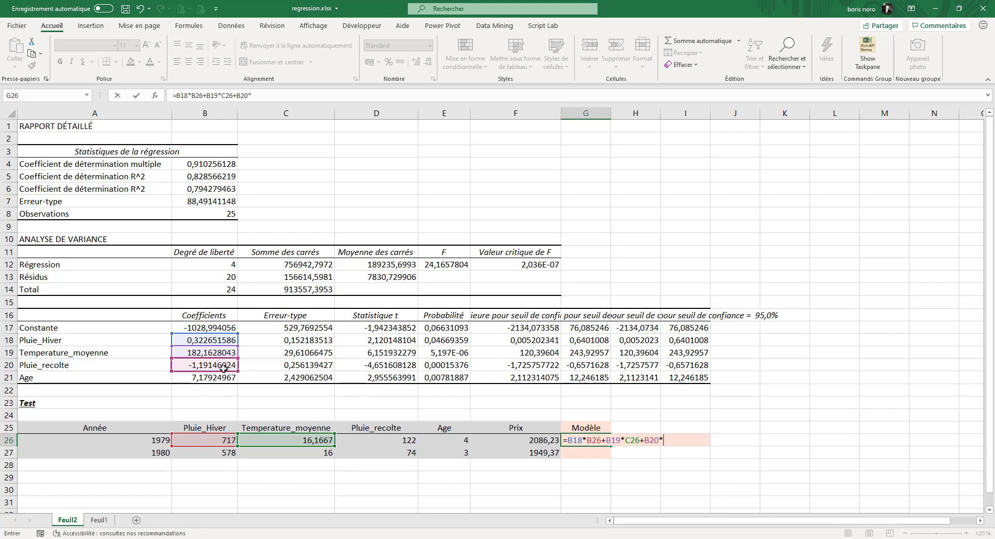
{"action": "left_click", "coordinate": [384, 440]}
{"action": "type", "text": "+"}
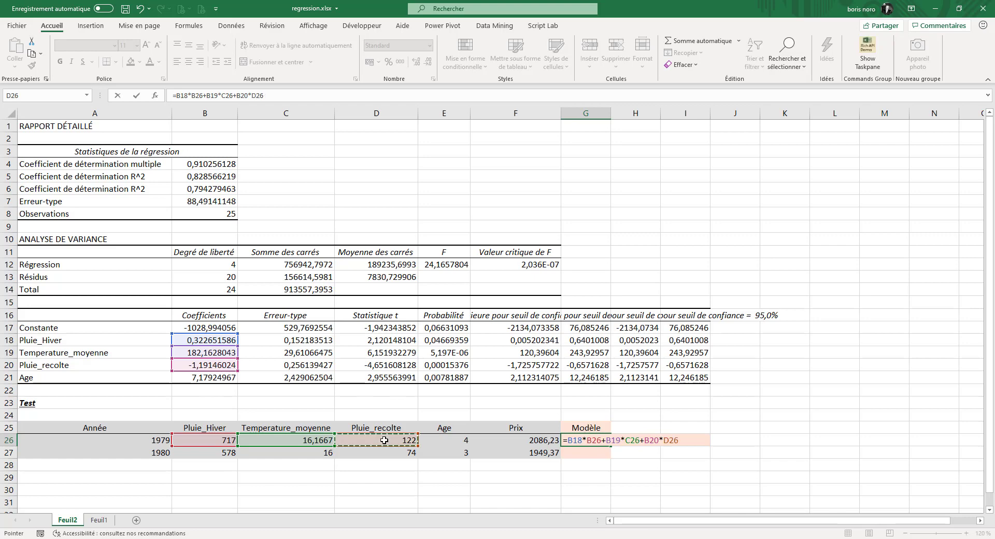
{"action": "left_click", "coordinate": [206, 379]}
{"action": "type", "text": "*"}
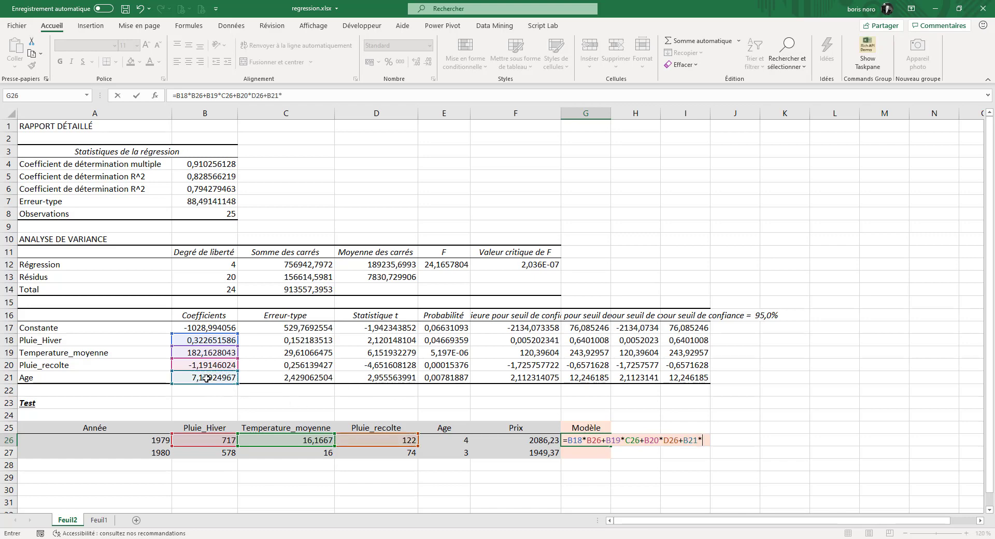
{"action": "left_click", "coordinate": [460, 440]}
{"action": "type", "text": "+"}
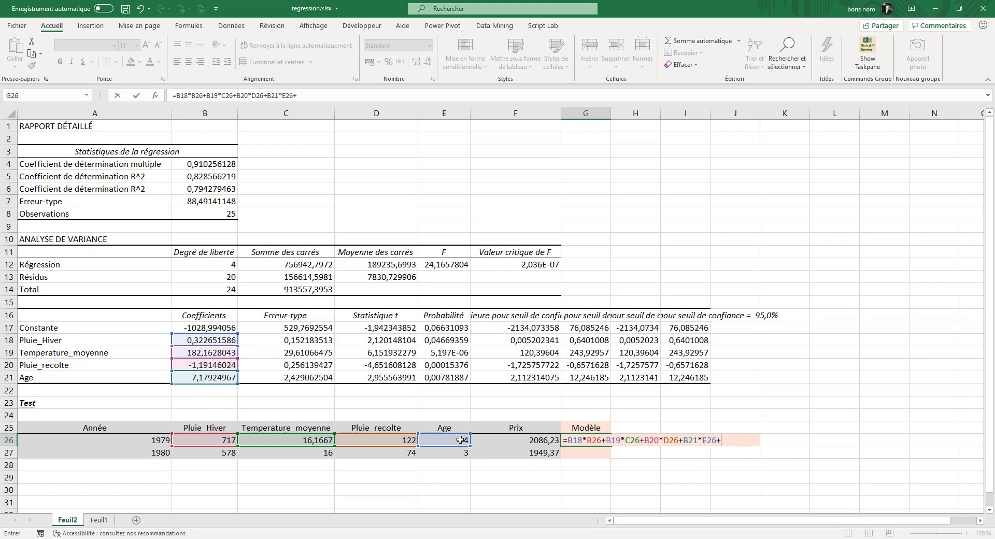
{"action": "left_click", "coordinate": [209, 328]}
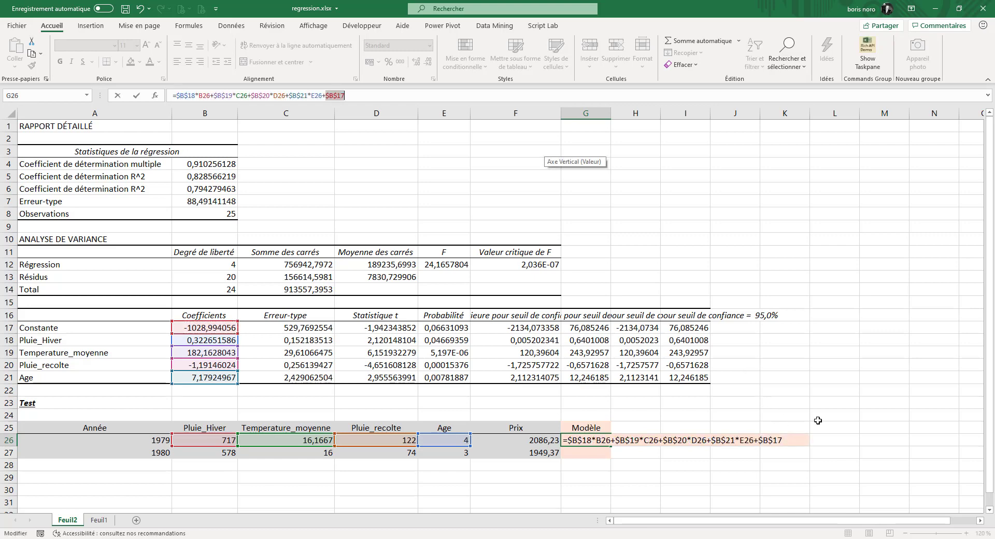
{"action": "key", "text": "ctrl+Return"}
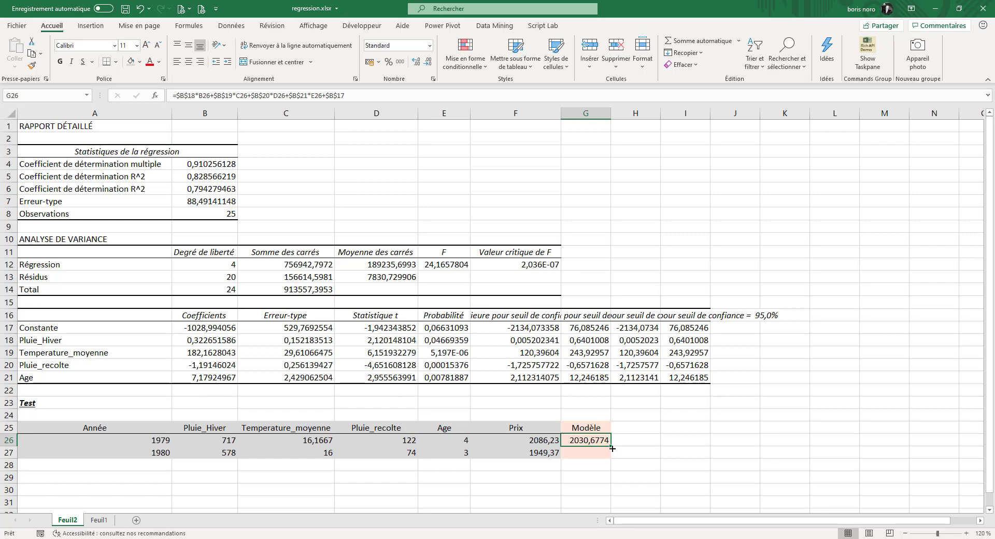
{"action": "left_click_drag", "start_coordinate": [612, 448], "coordinate": [612, 457]}
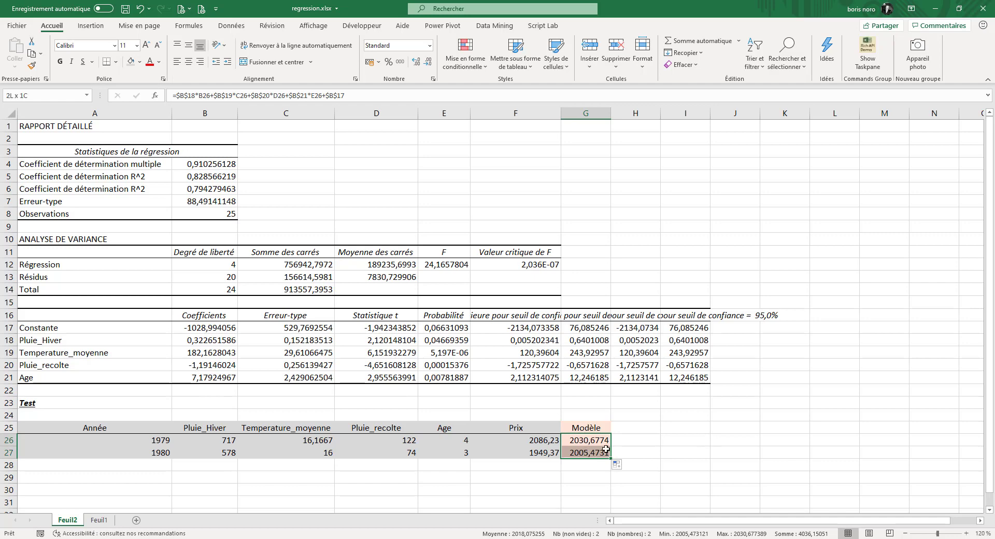